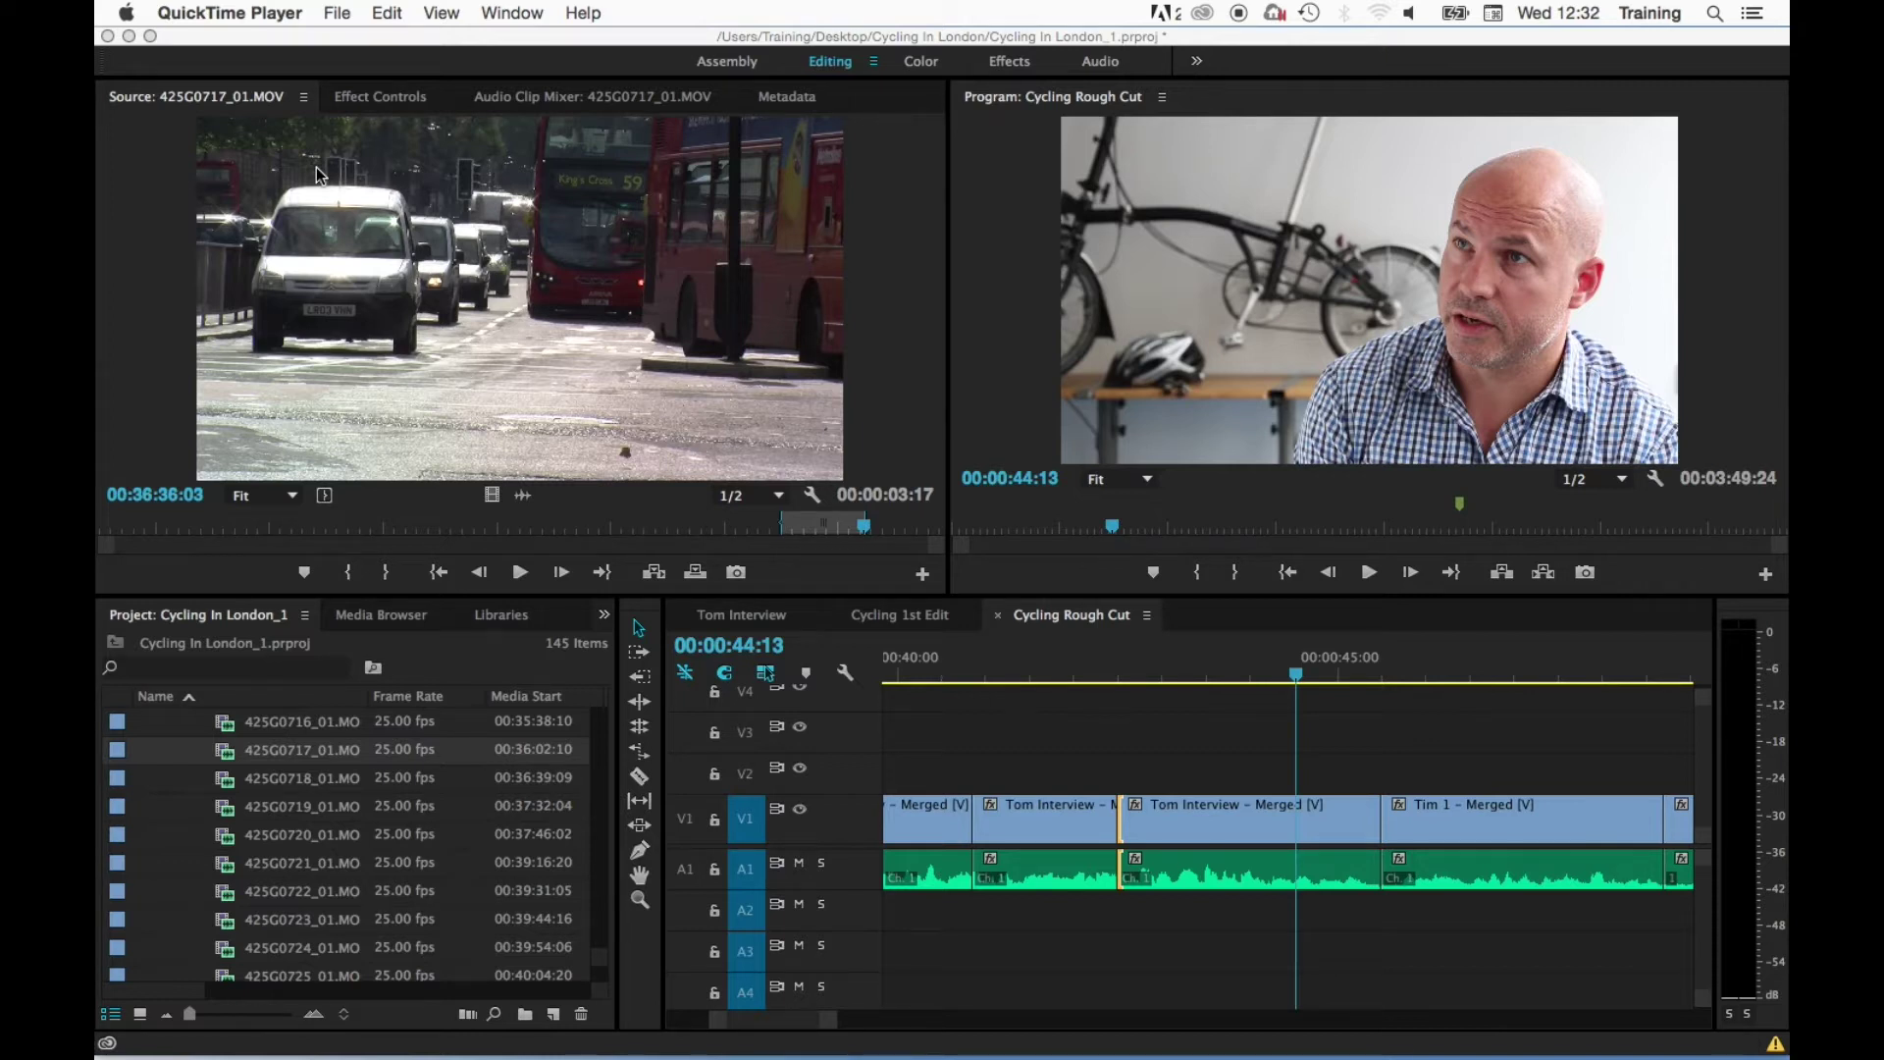
Step: Place source clip 425G0717_01.MOV on V2 and A2 at 00:00:43:13, and play the sequence through it
left_click(616, 303)
left_click_drag(616, 302, 1208, 779)
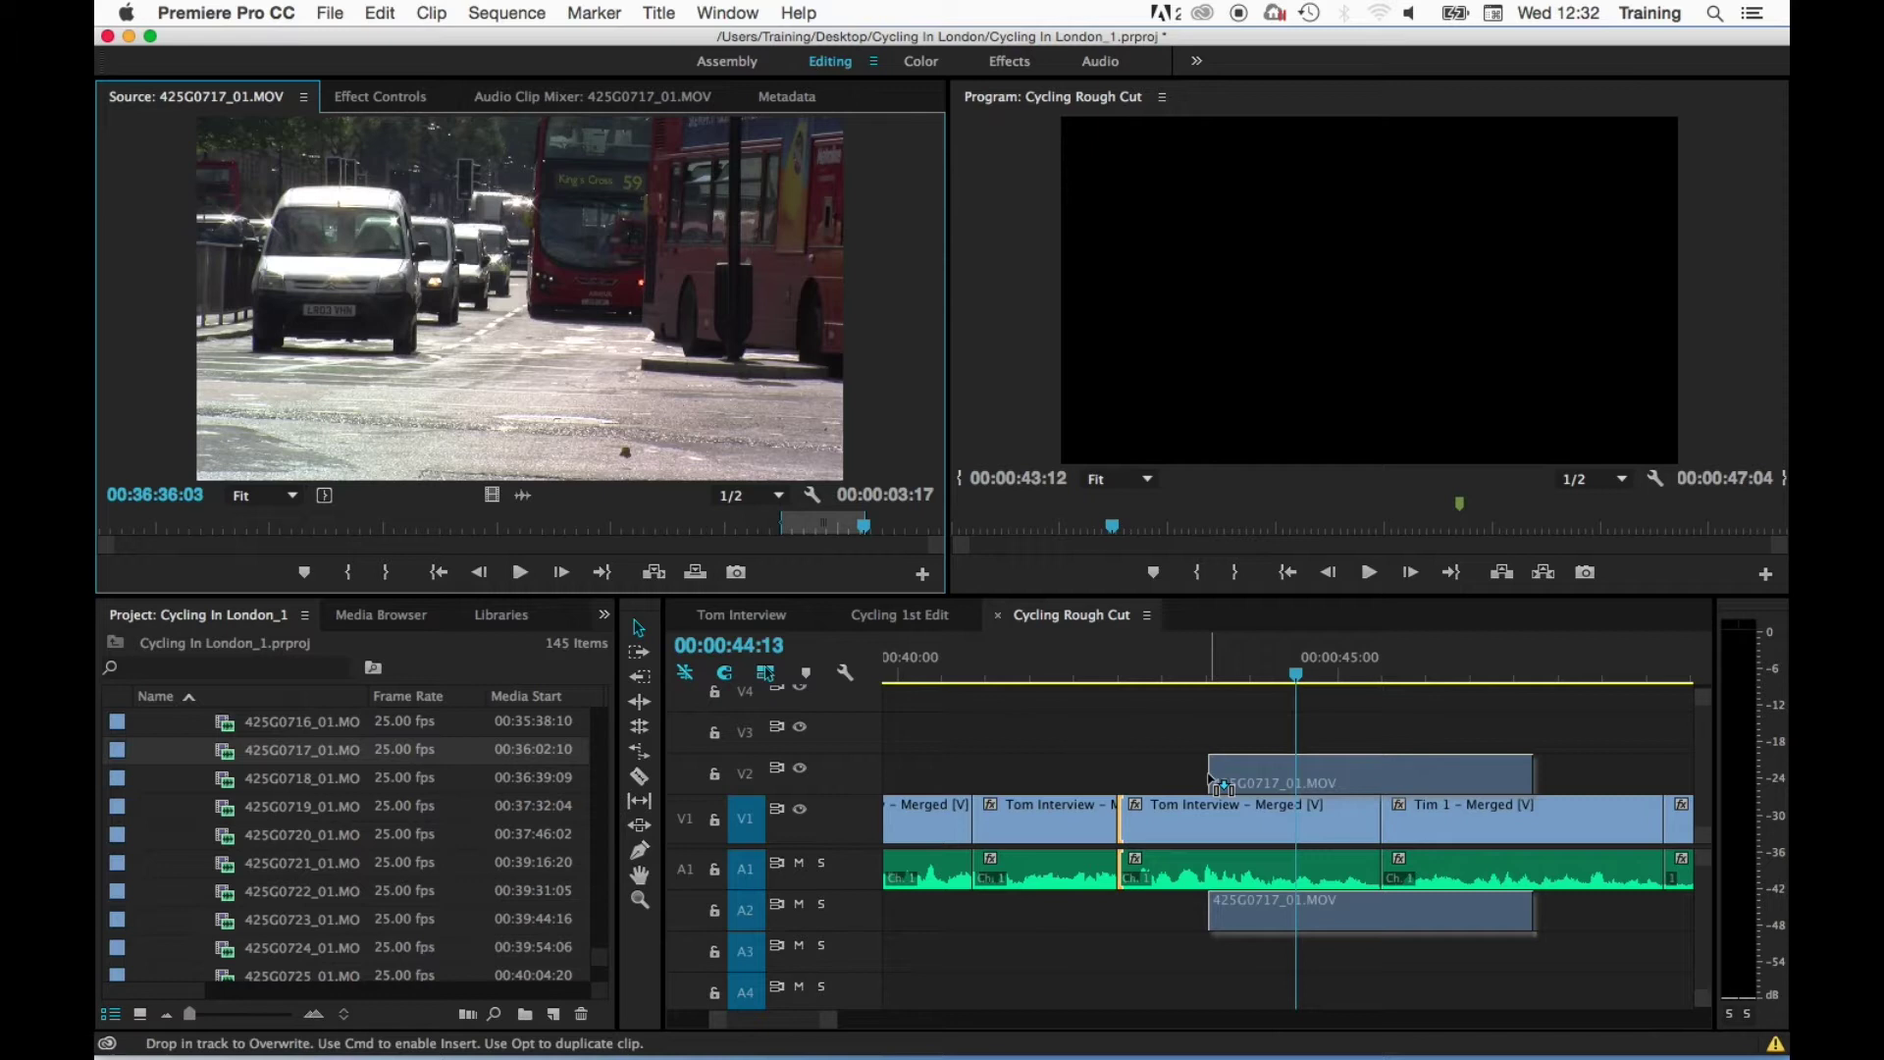
left_click_drag(1209, 782, 1209, 782)
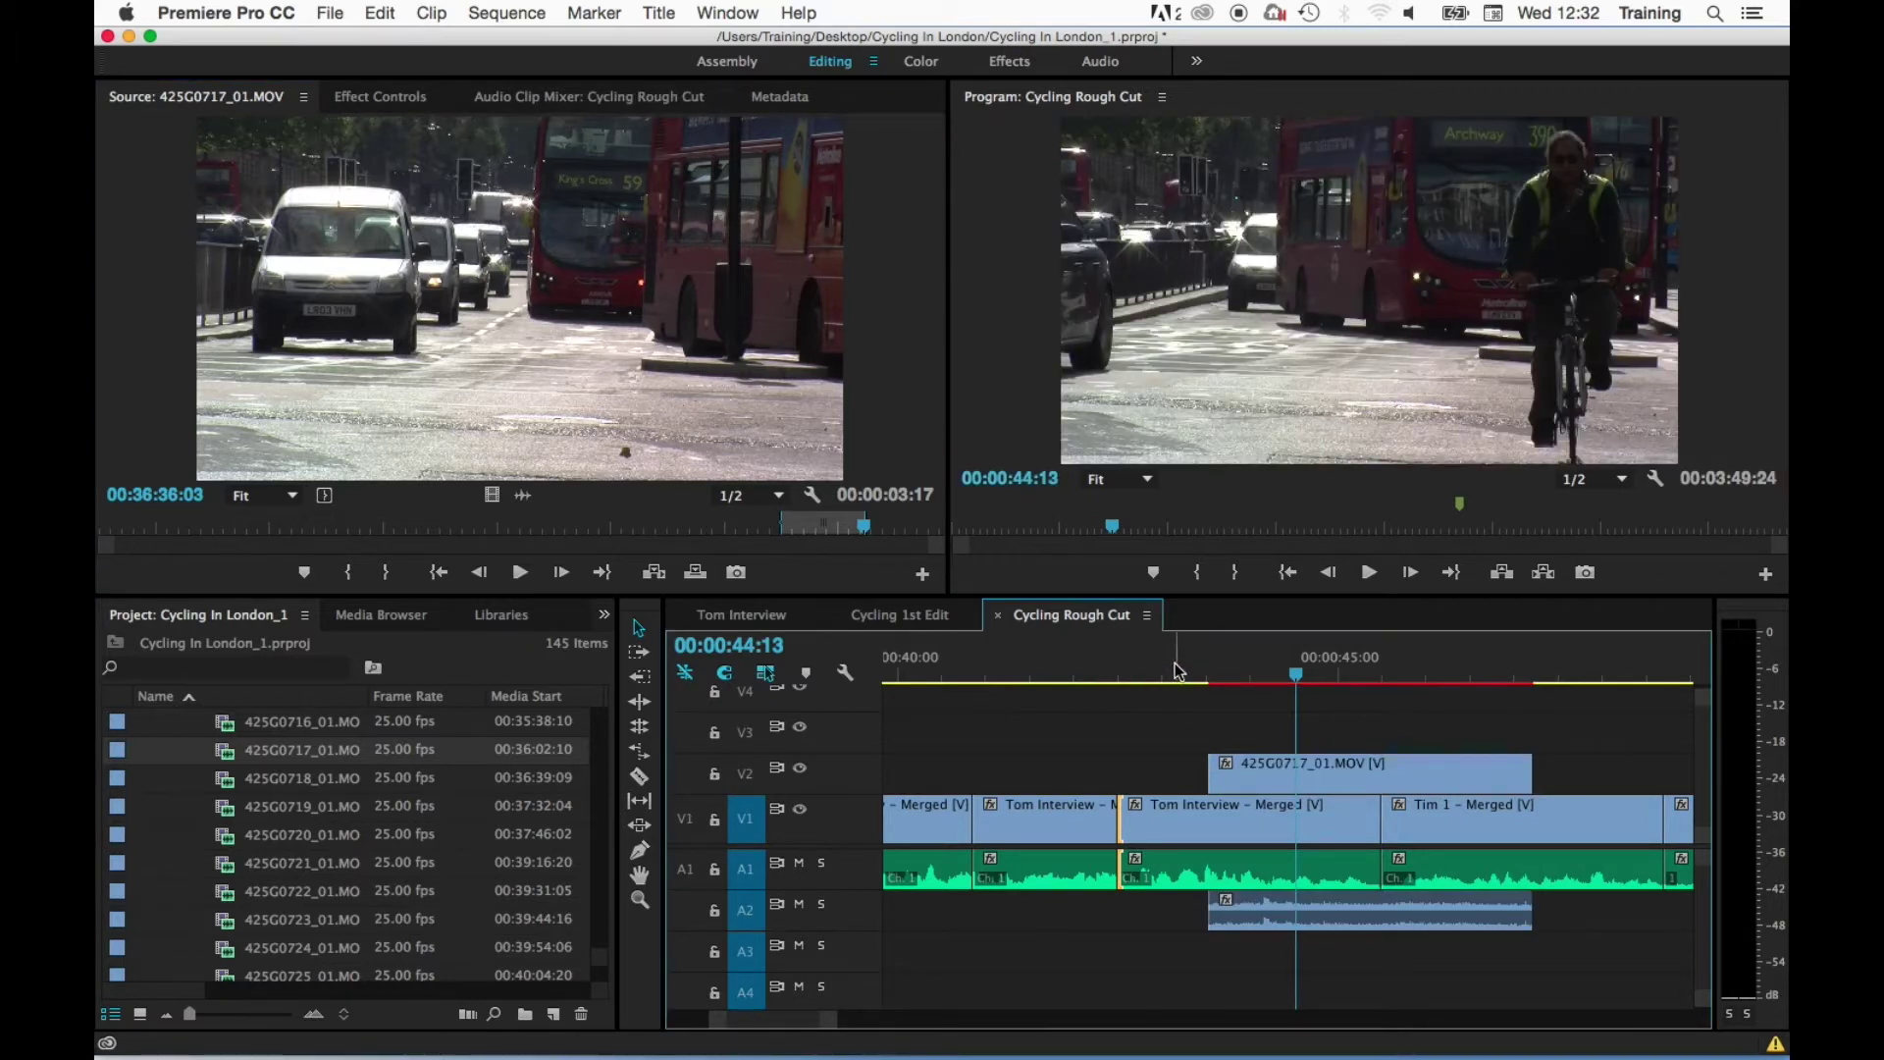
left_click(1124, 673)
key("space")
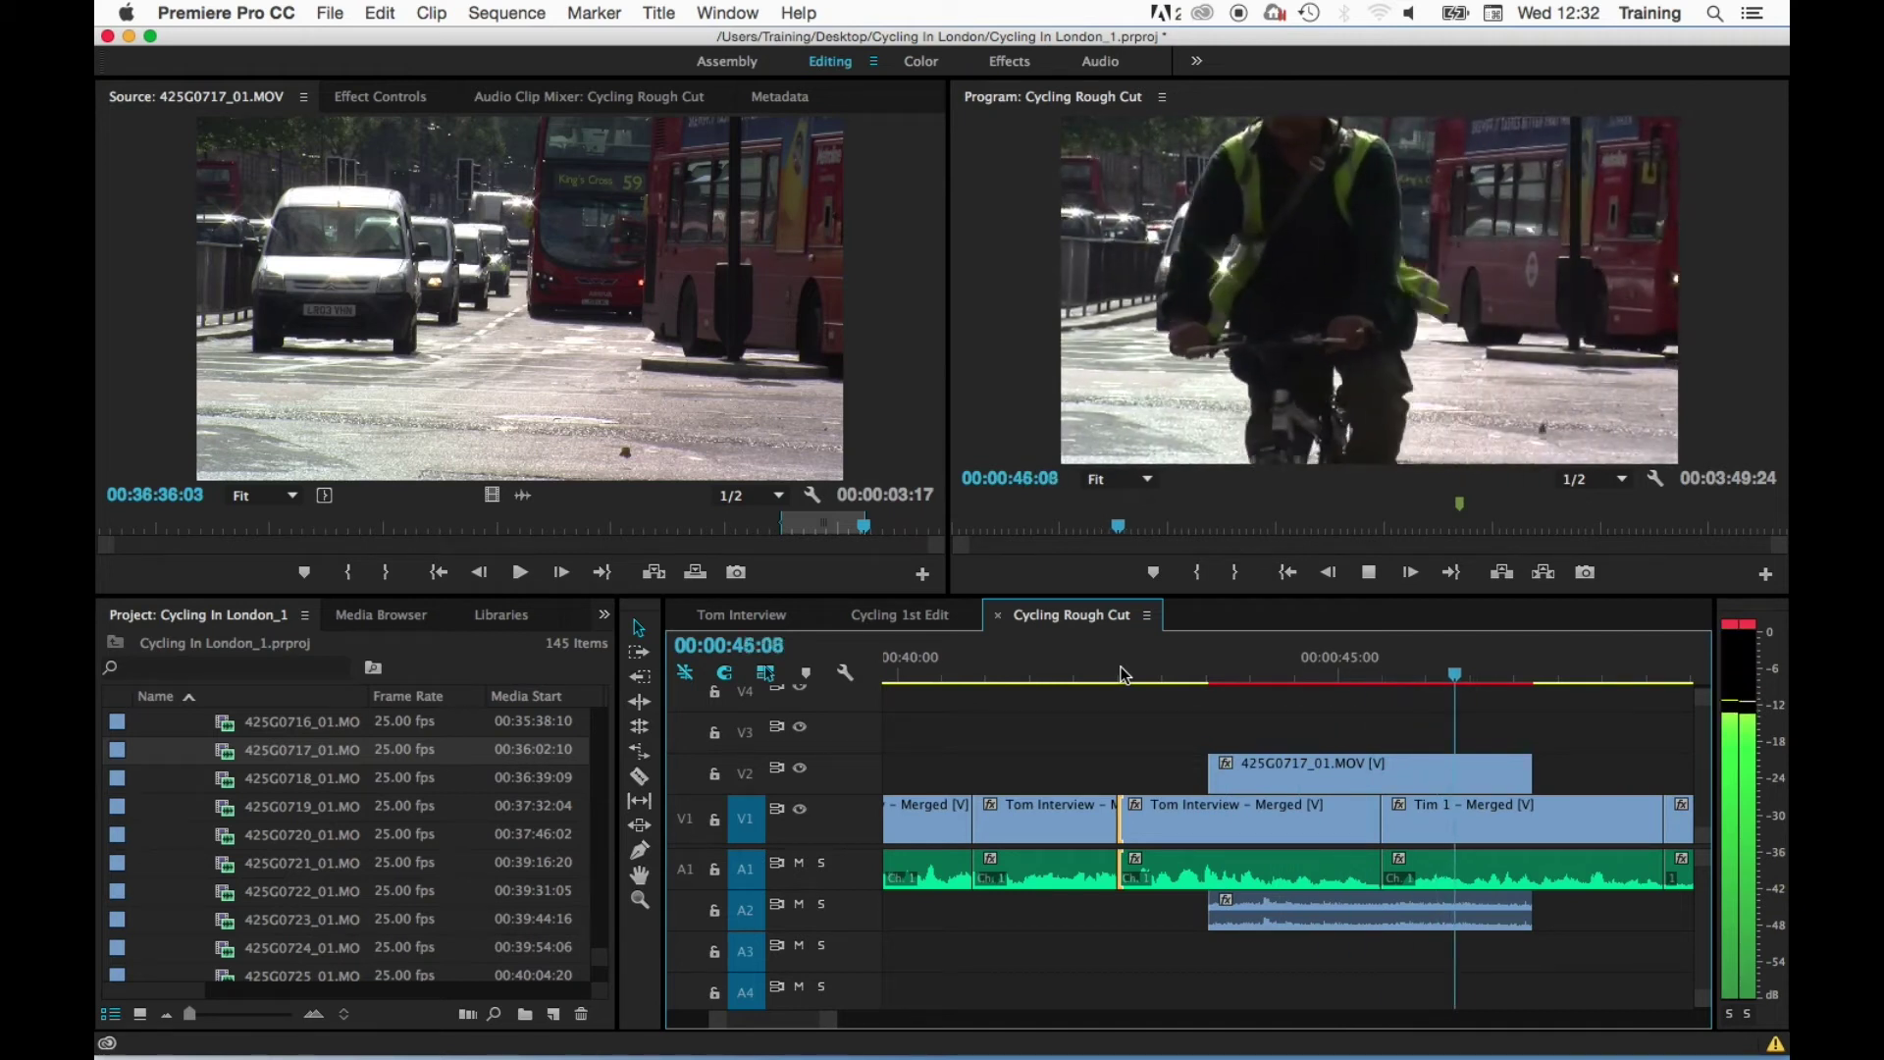
key("space")
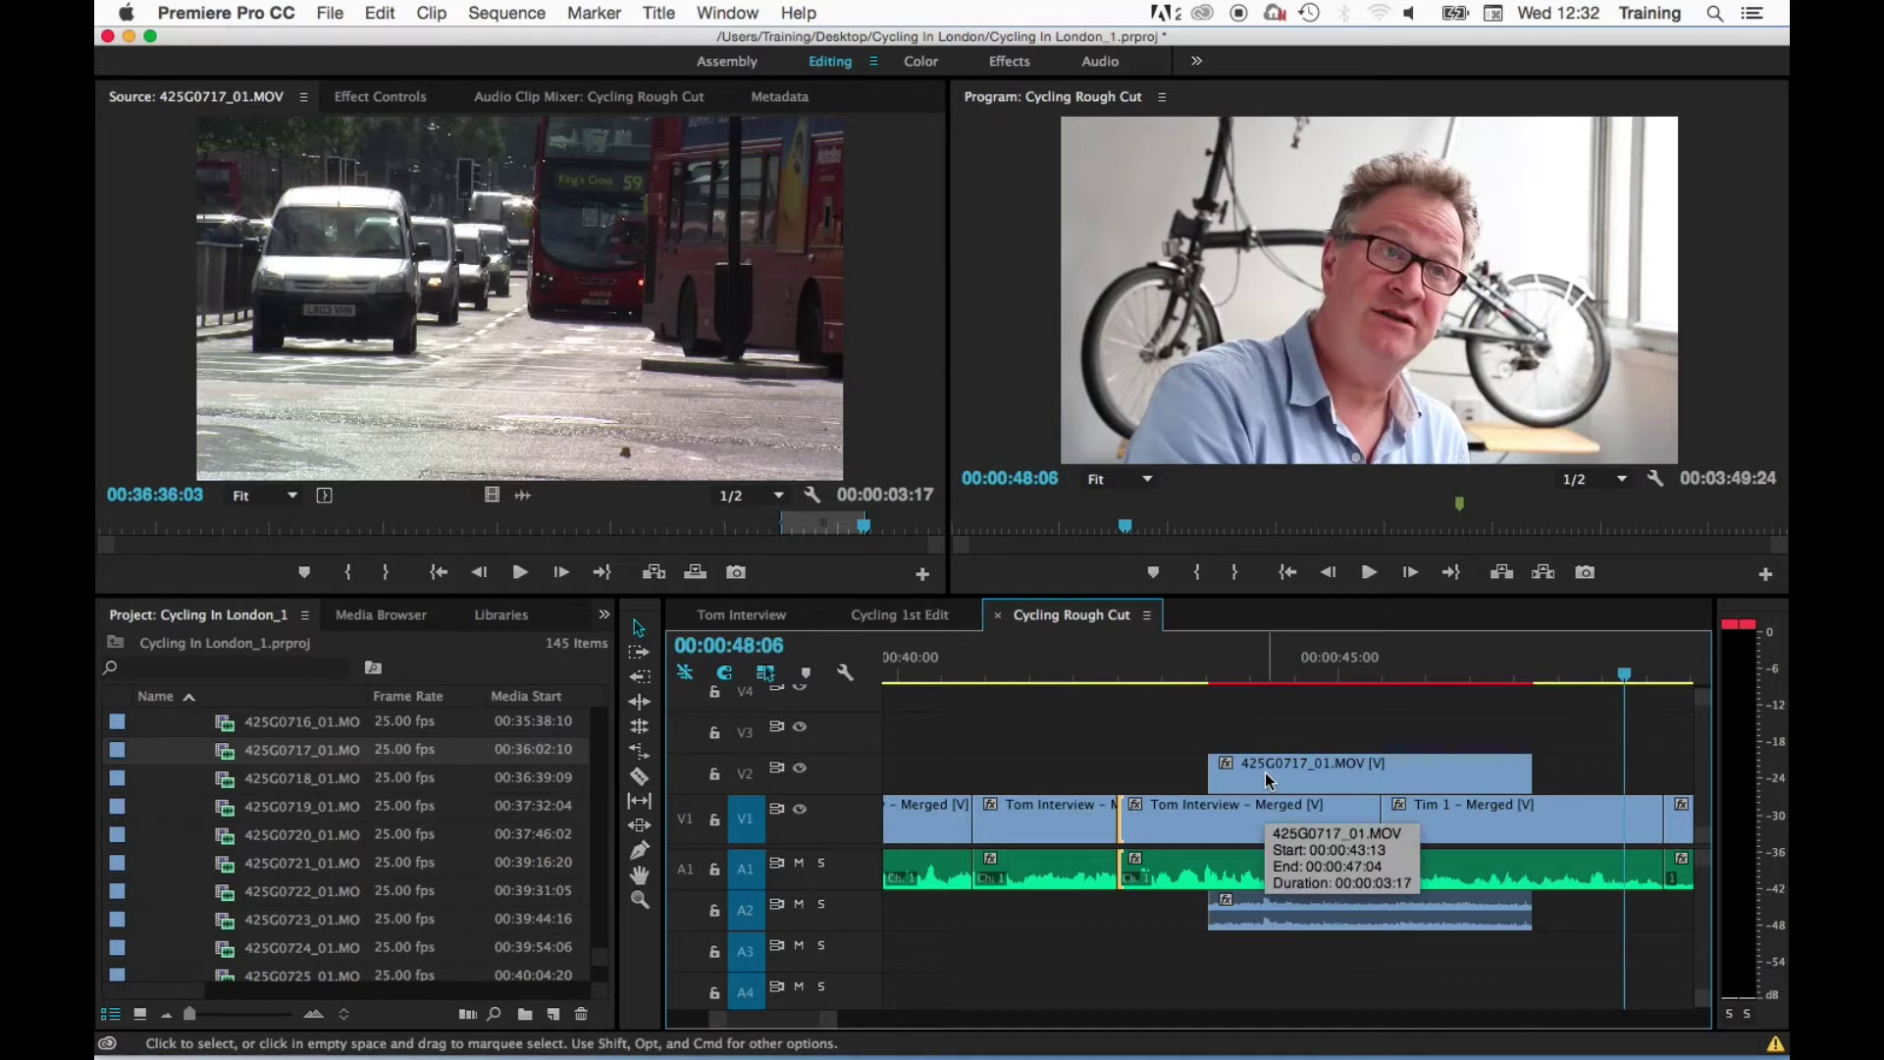
Step: Move 425G0717_01.MOV earlier on V2 and trim its end so it covers the cut between the two interview clips
left_click_drag(1266, 775, 1038, 776)
left_click_drag(1262, 775, 1228, 772)
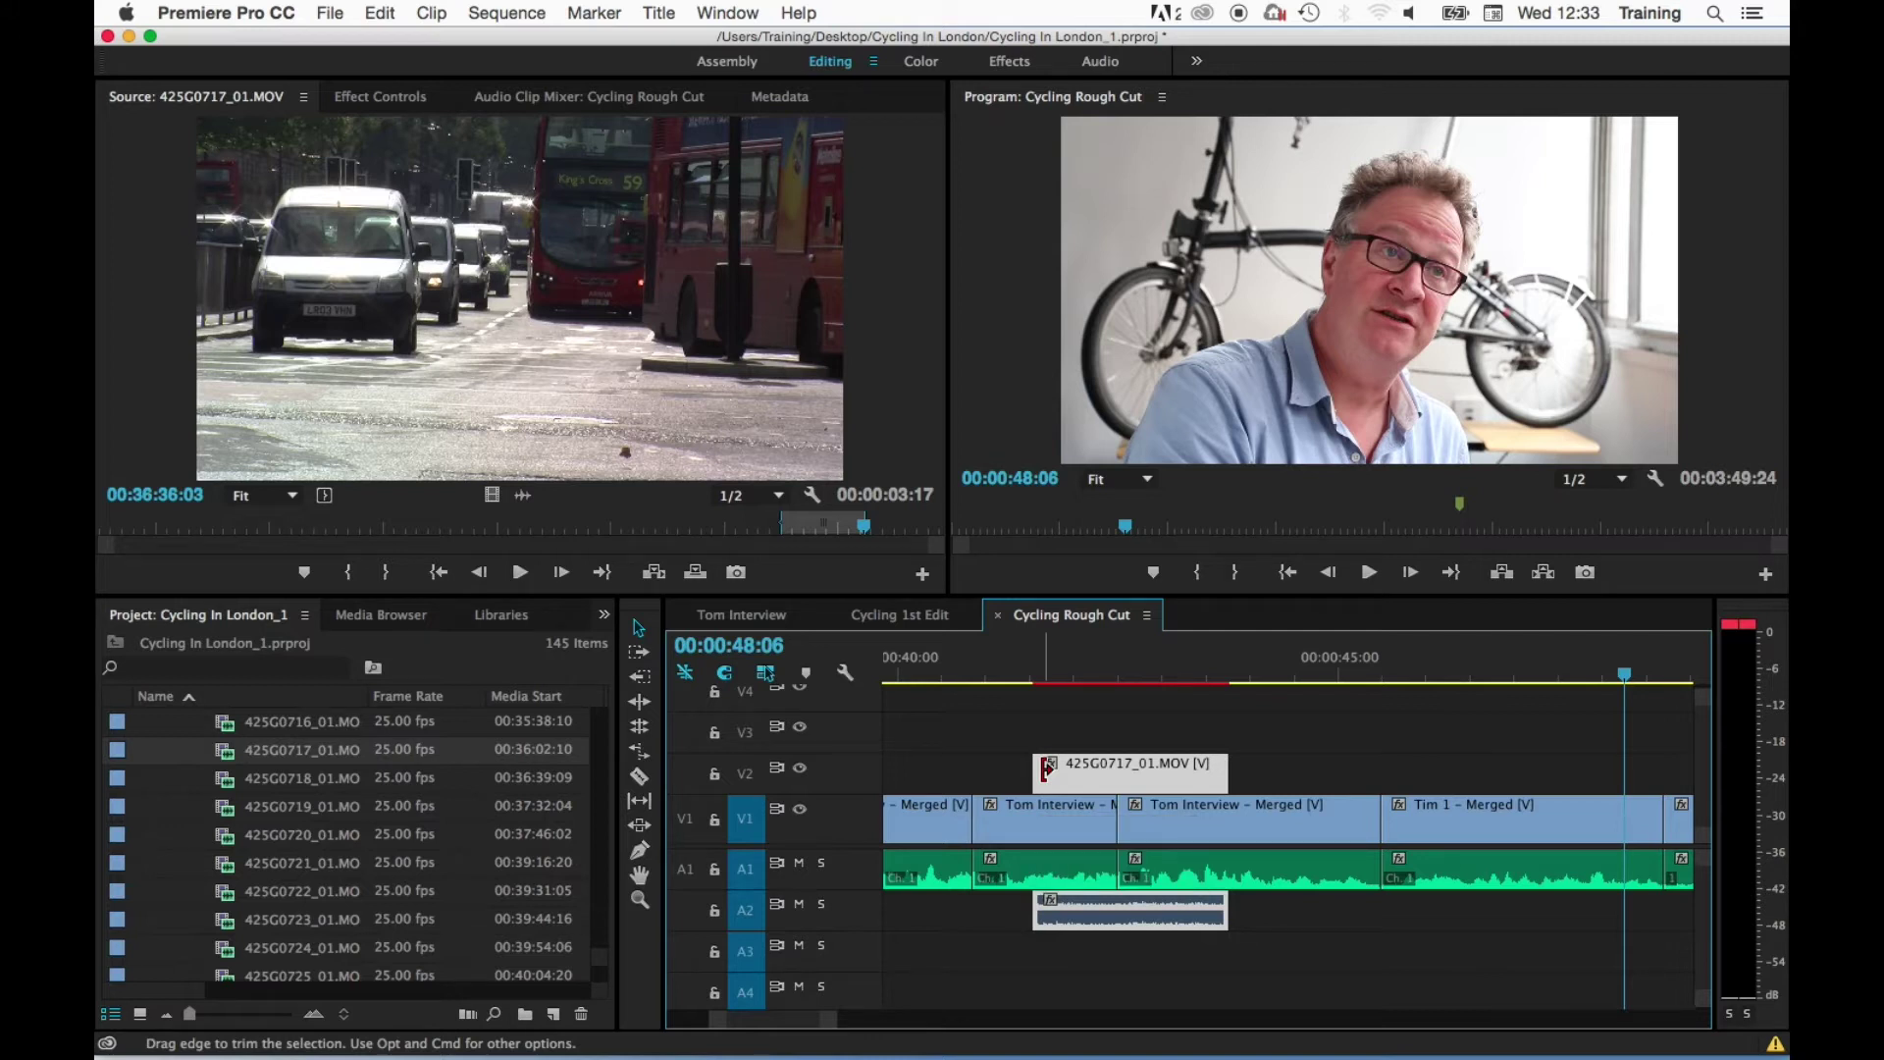
Step: Play the sequence from 00:00:40:20 through the cutaway clip, and park the playhead at 00:00:44:09
left_click(969, 669)
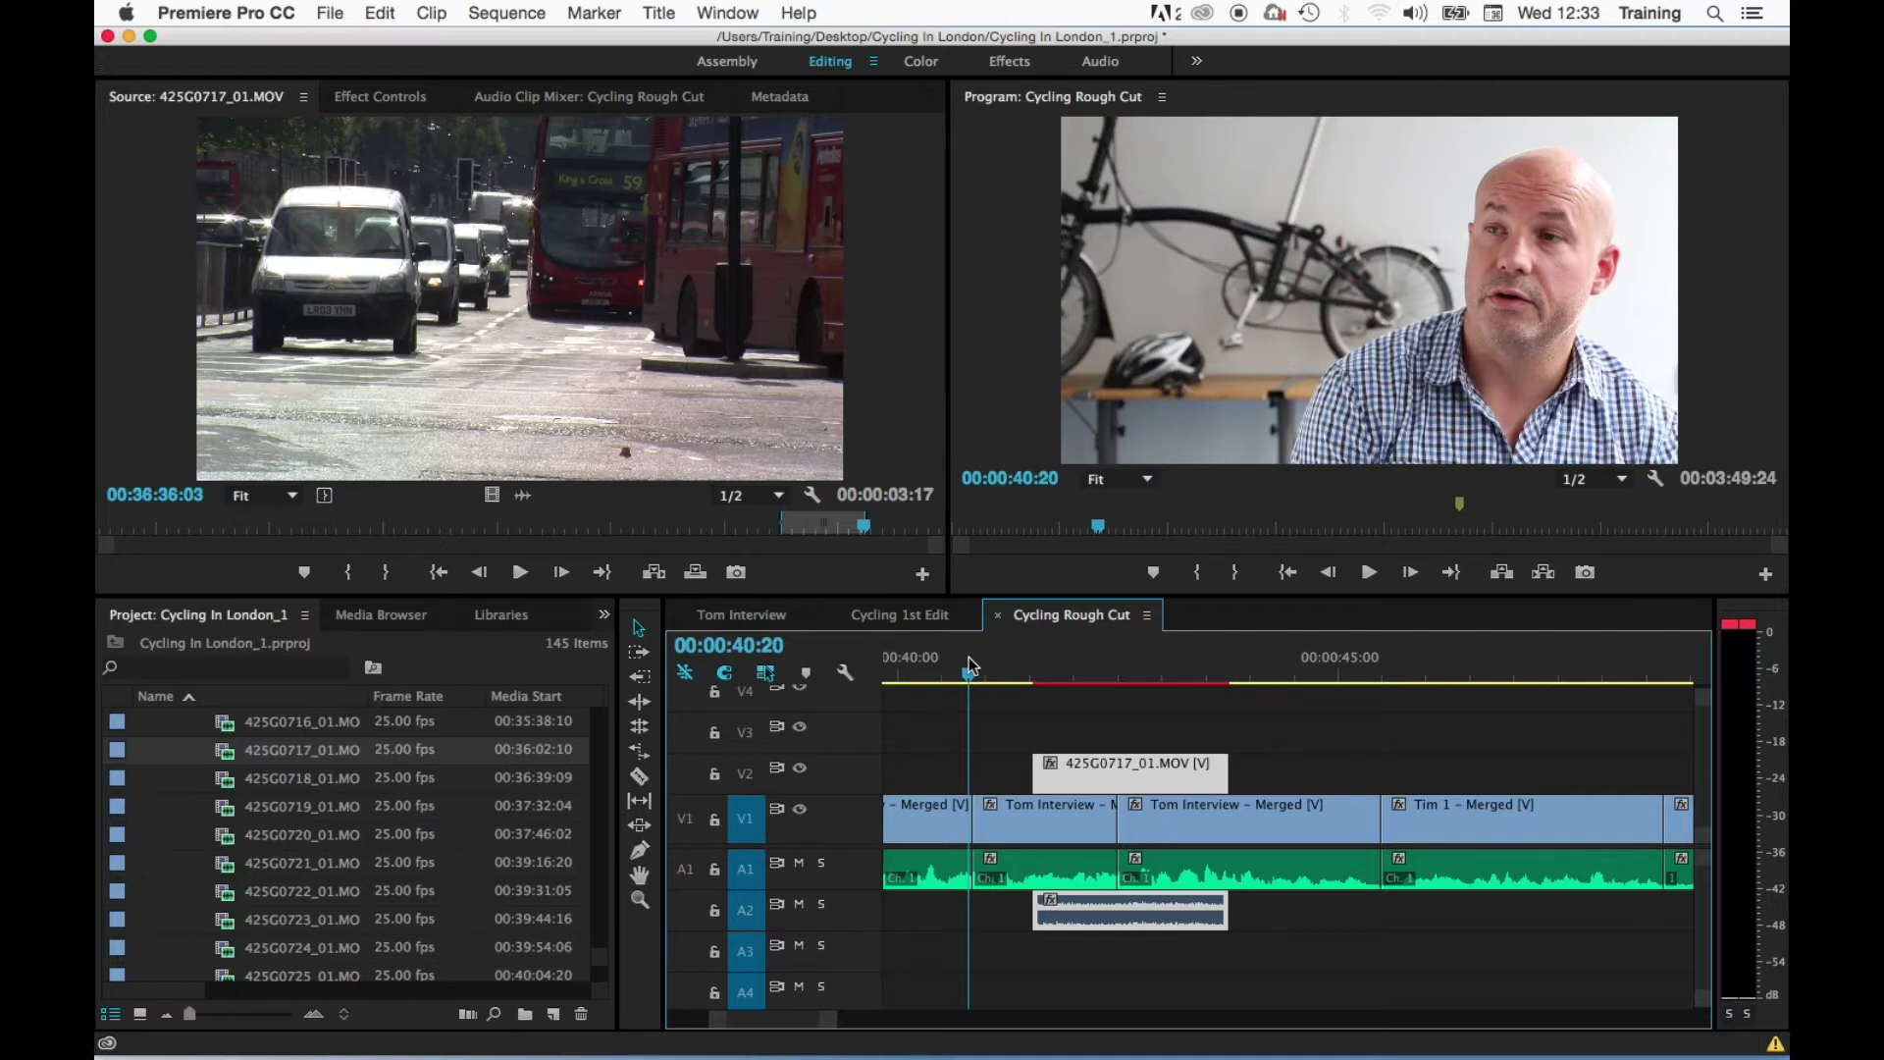
key("space")
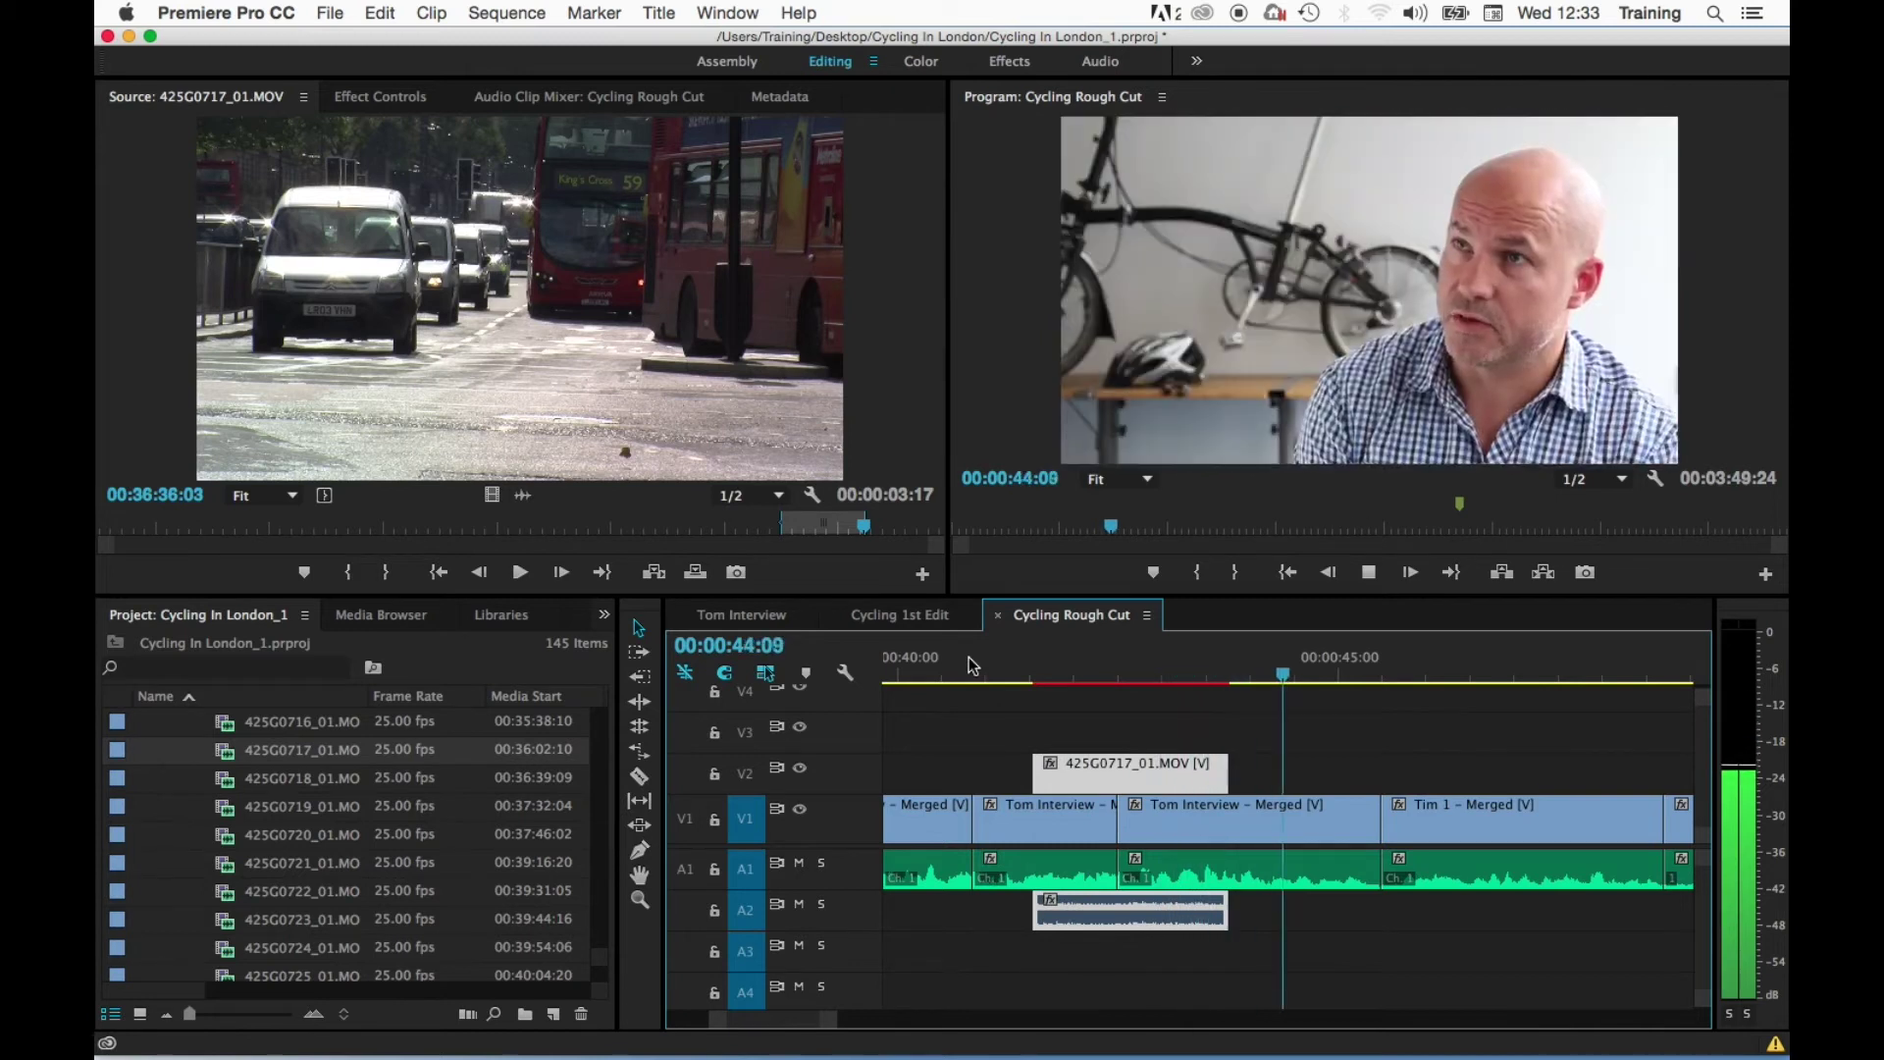
key("space")
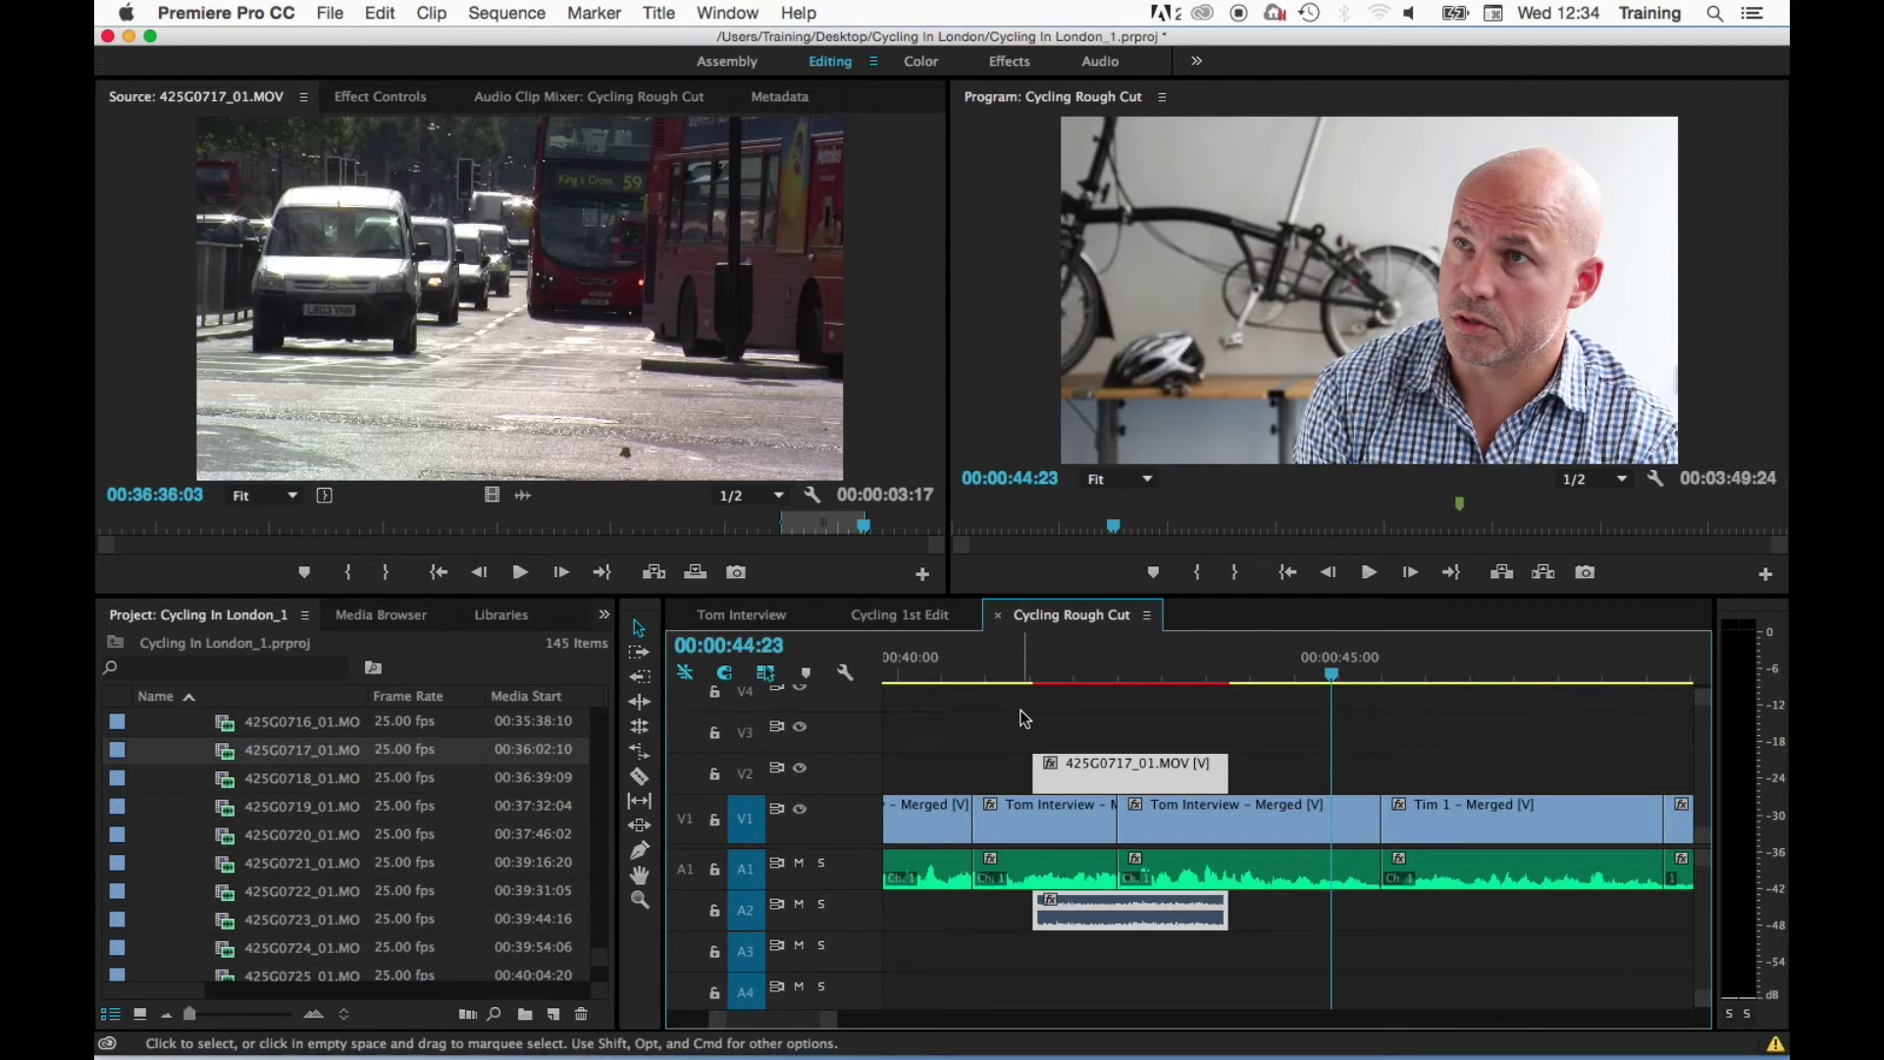
left_click_drag(1269, 673, 1284, 673)
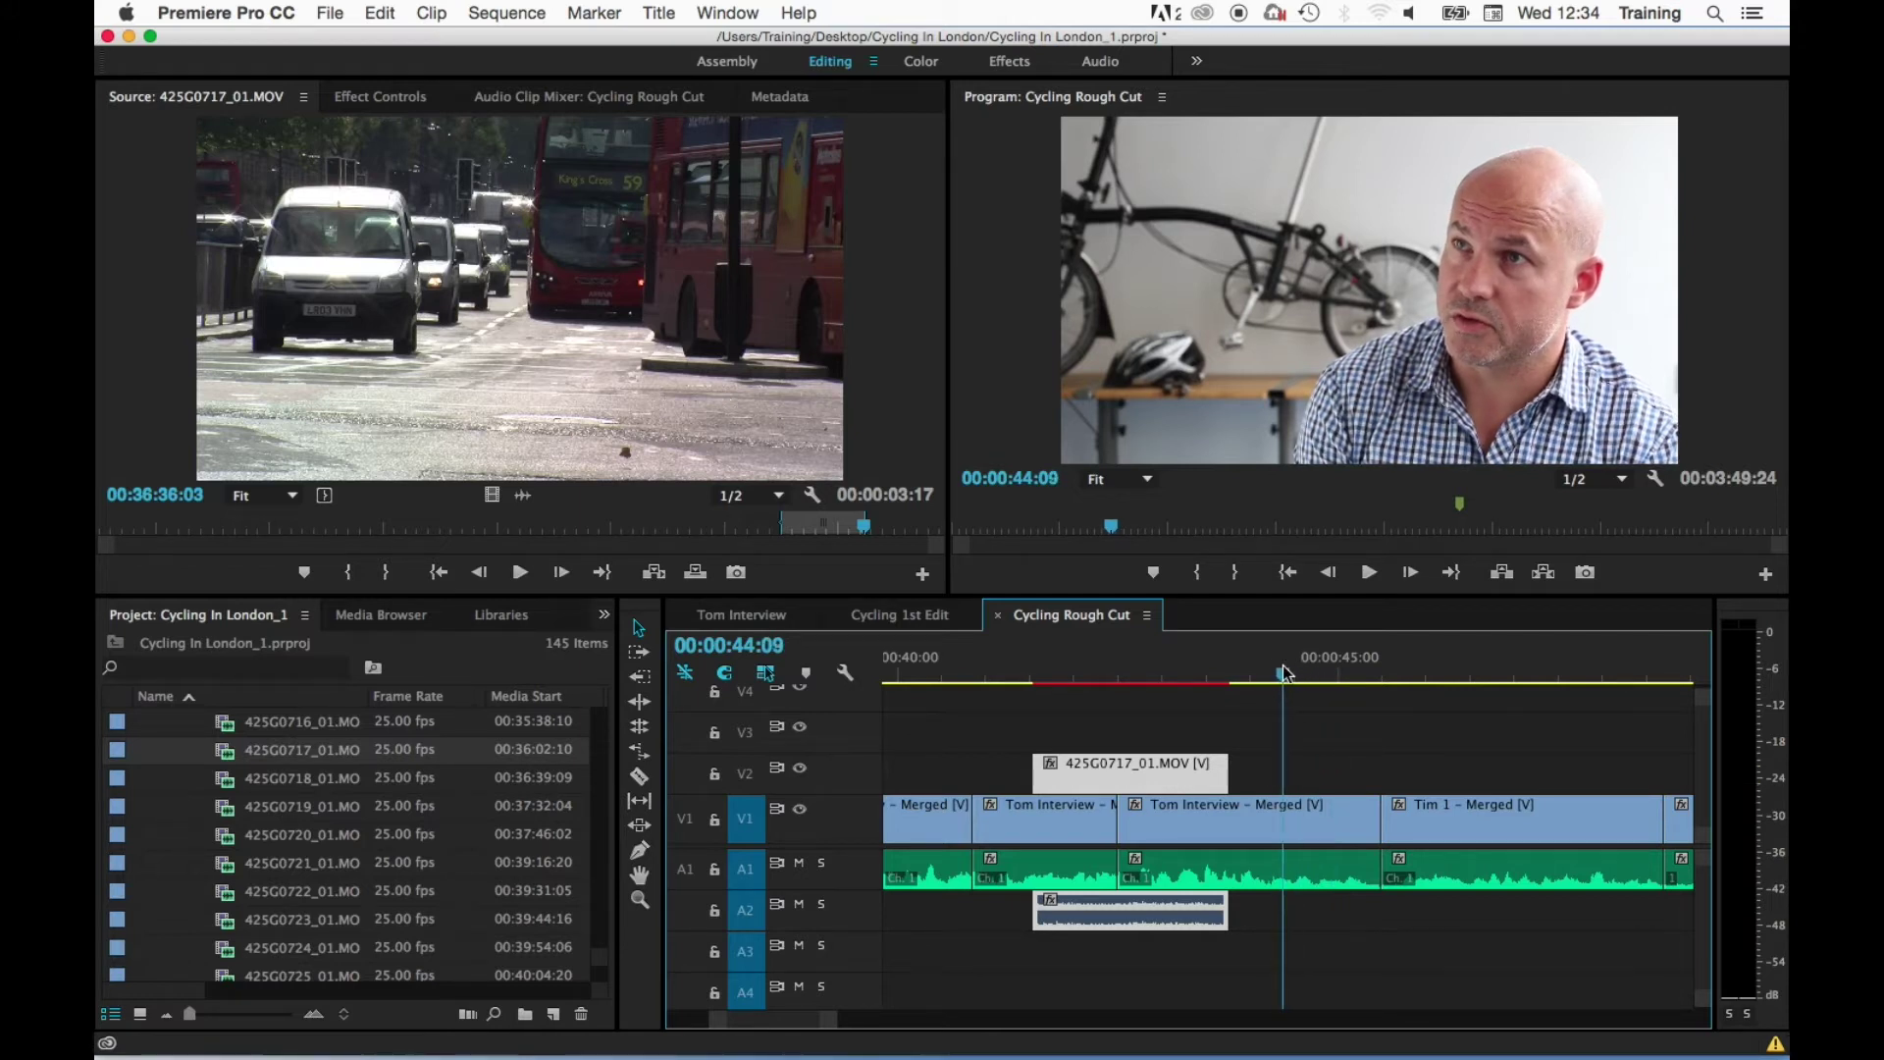
Step: Try overwriting 425G0717_01.MOV onto V1 and A1 at the playhead, and undo the edit
left_click(697, 573)
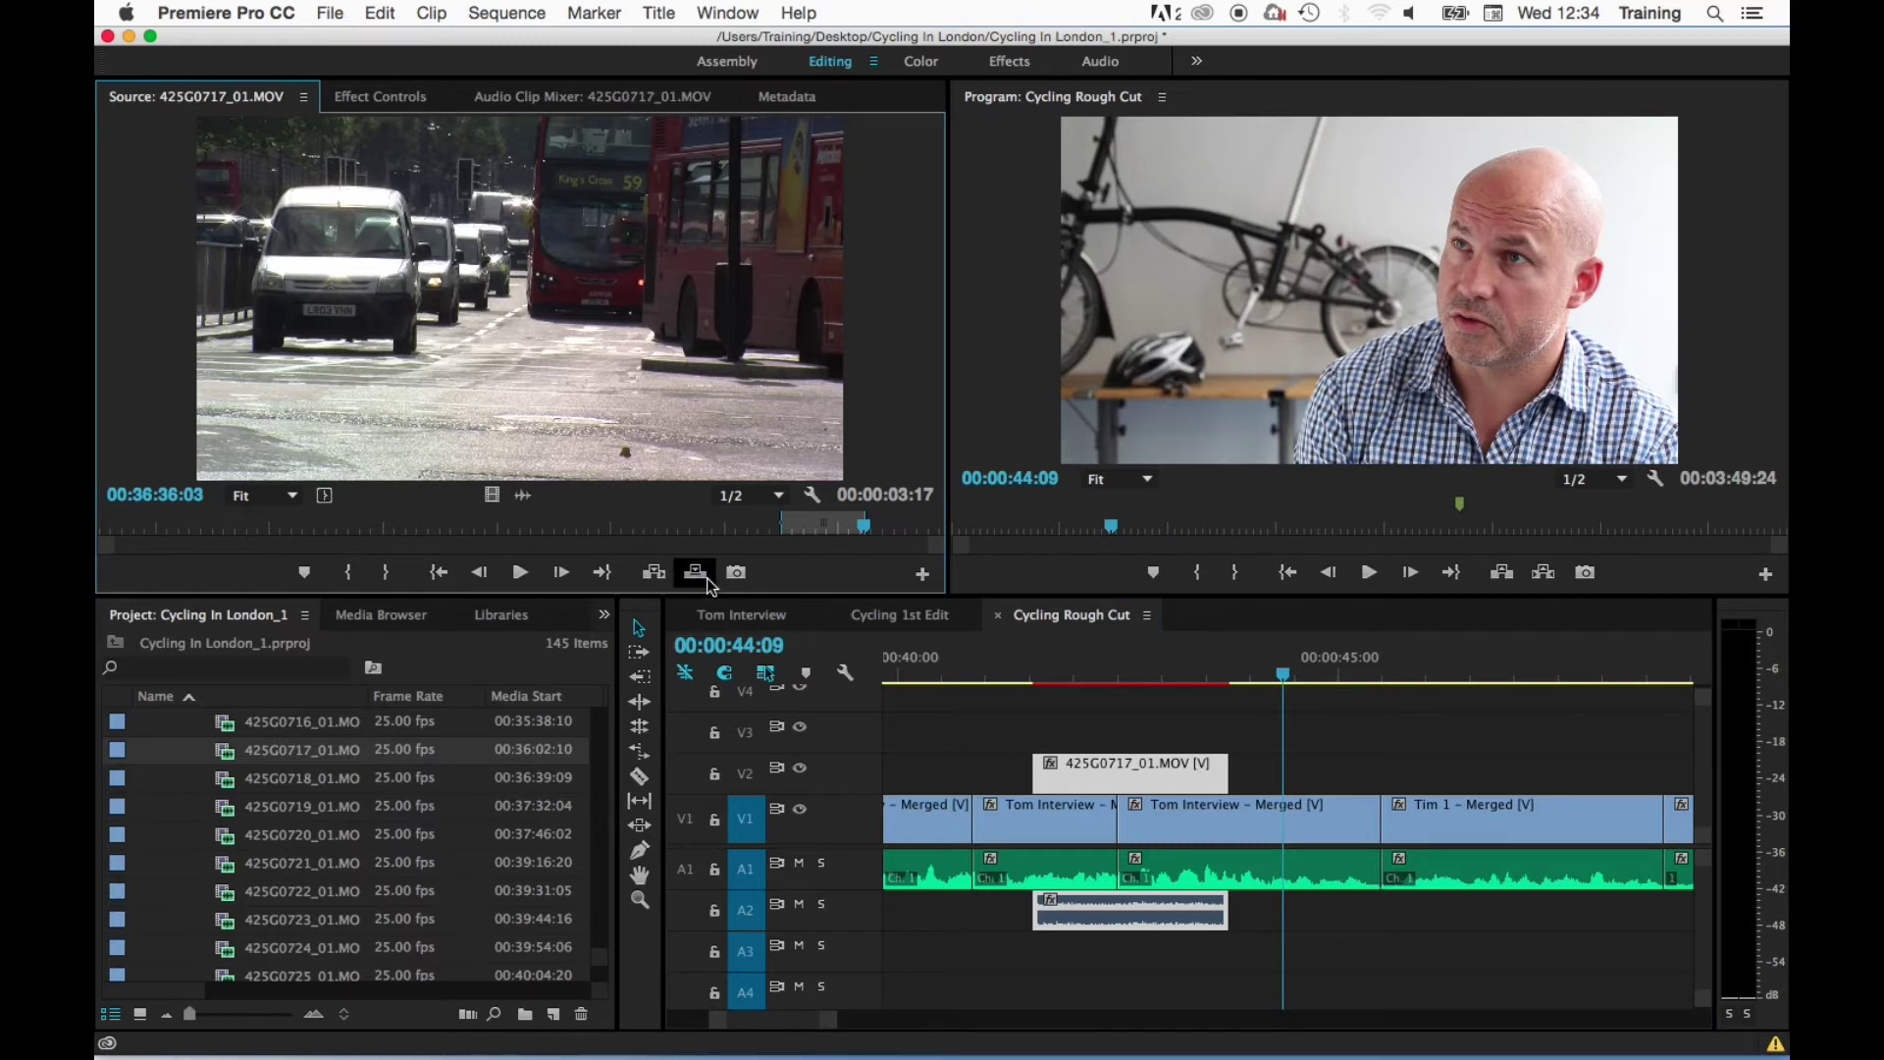
left_click(694, 573)
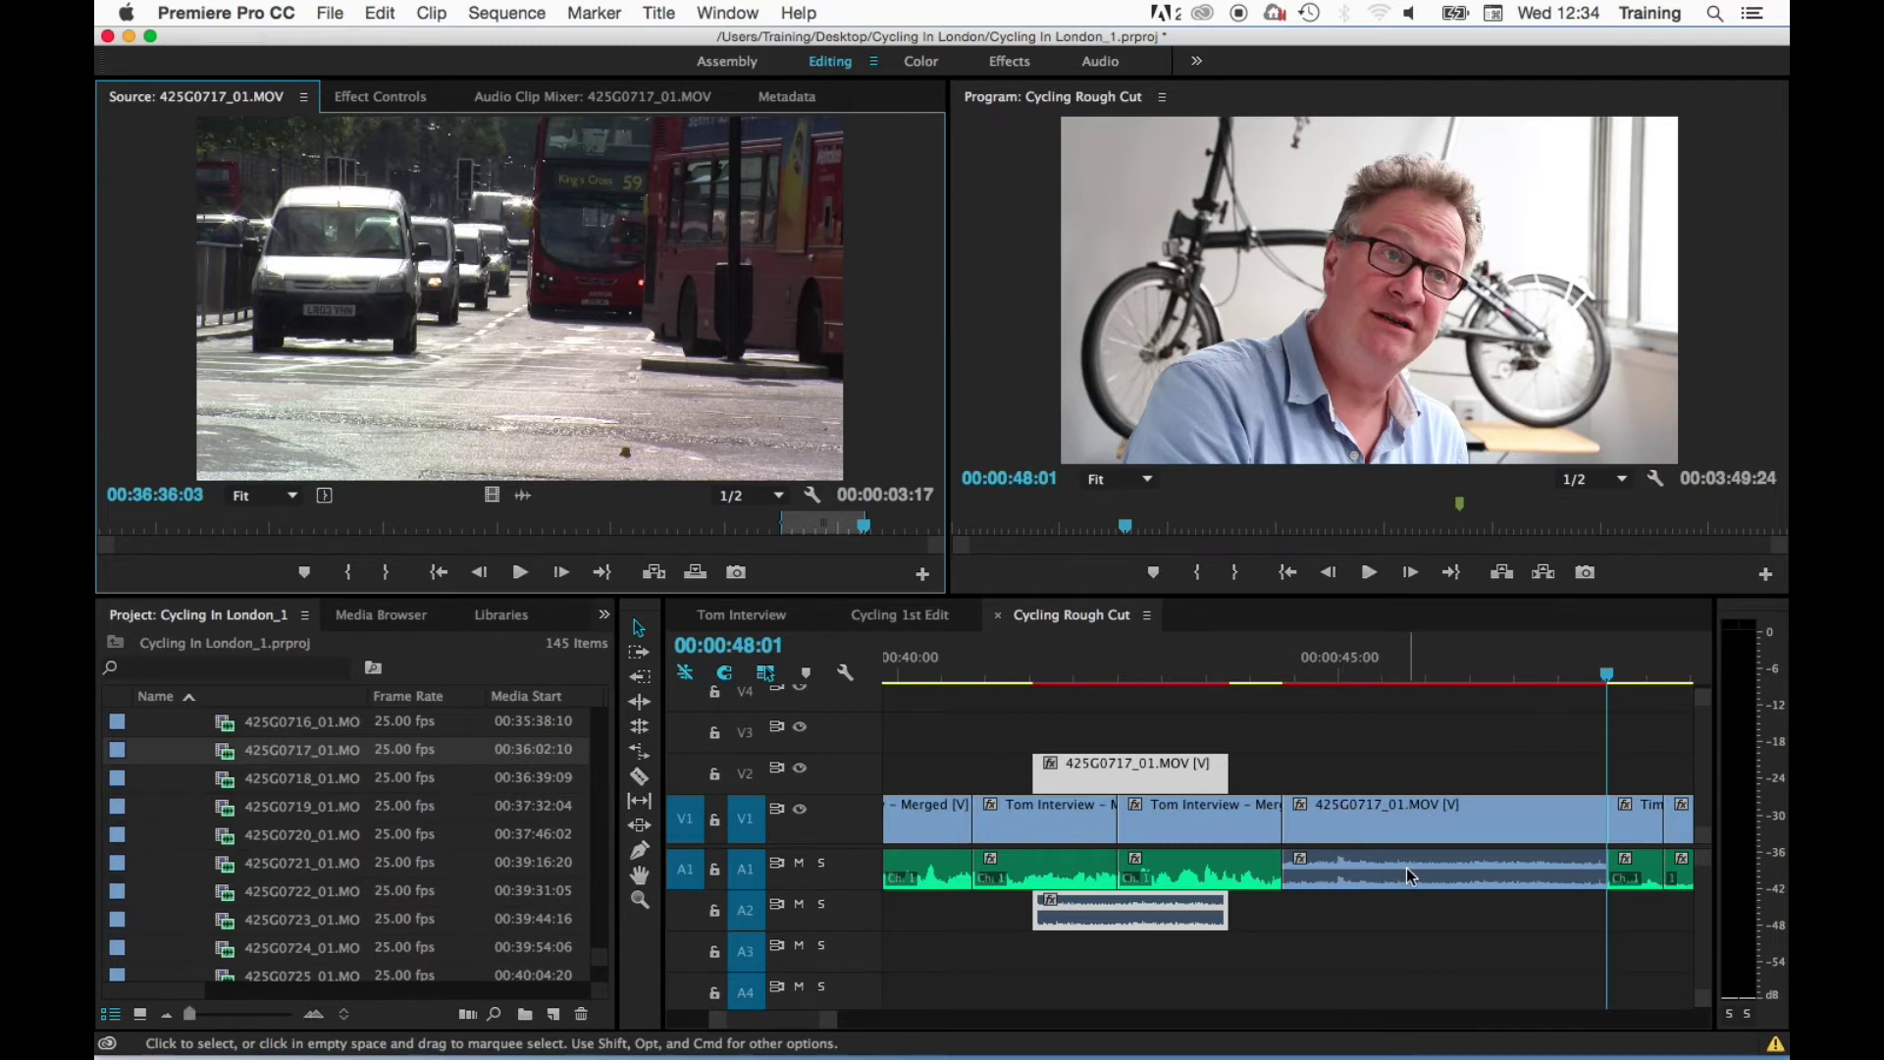
key("super+z")
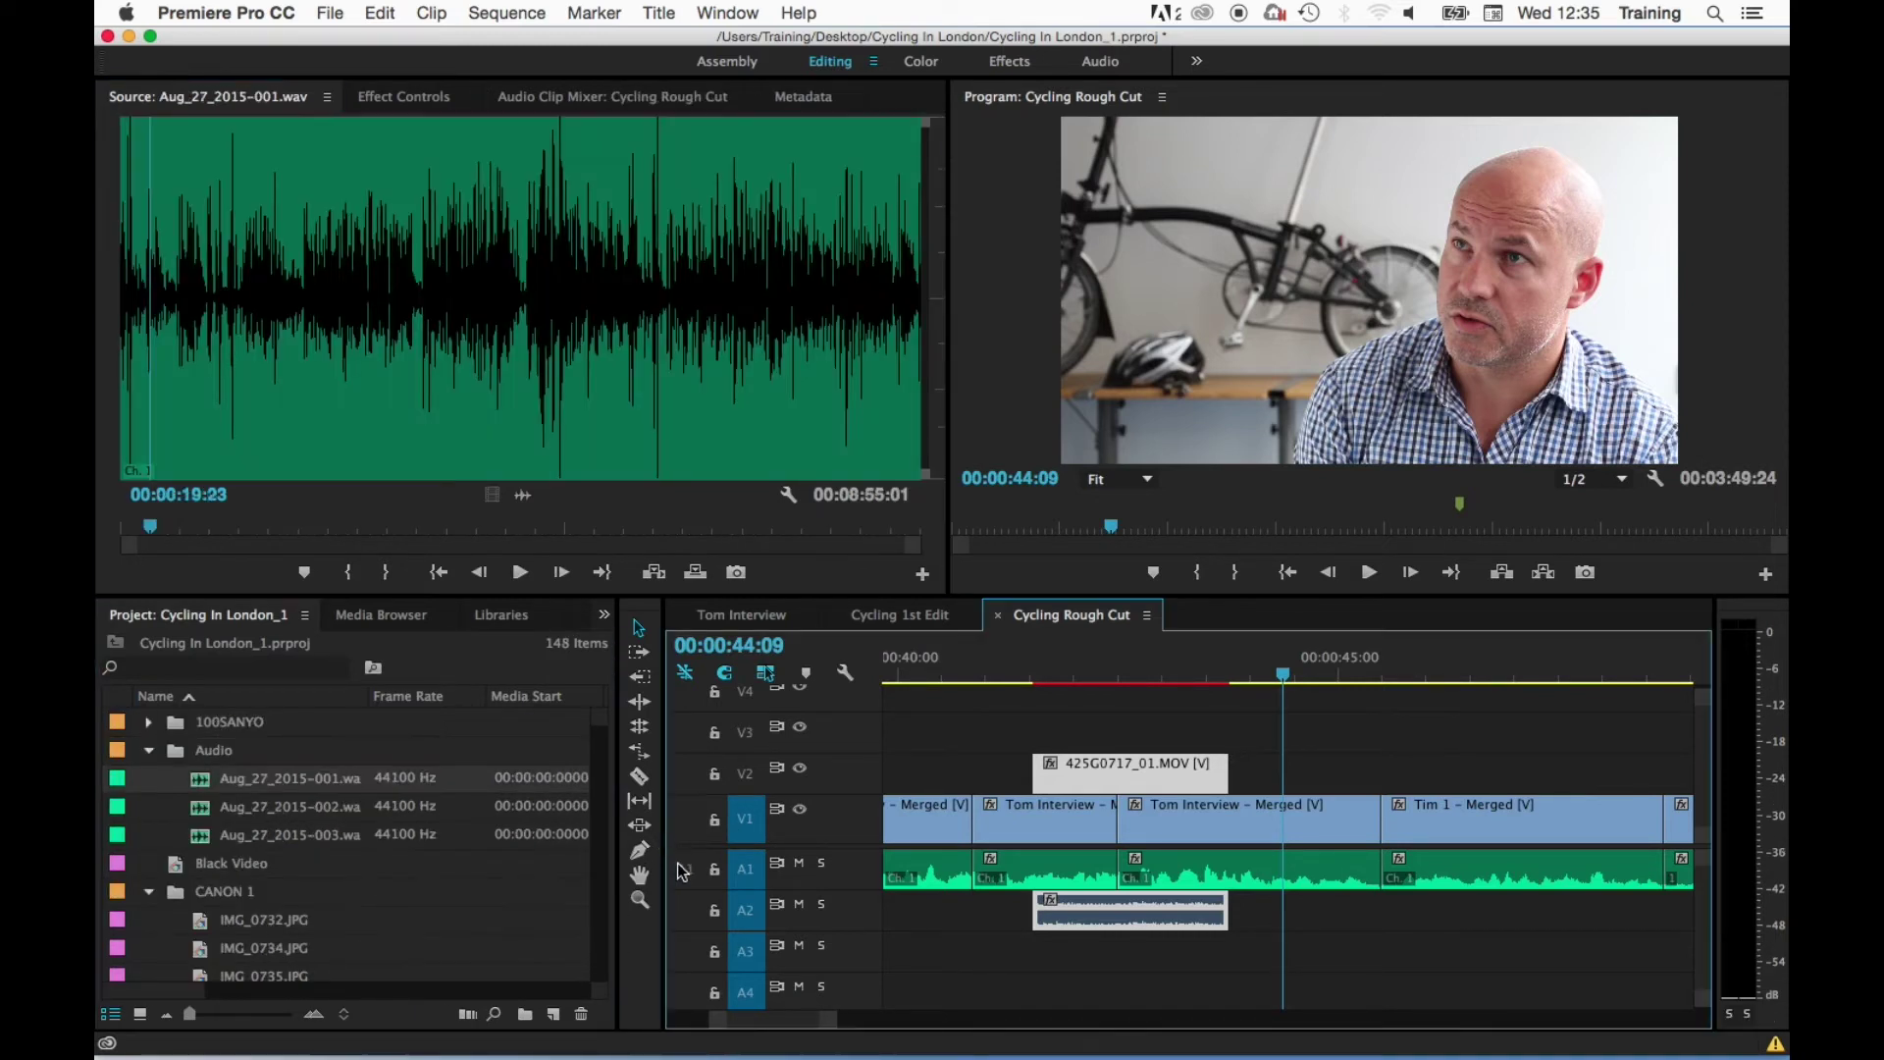
Step: Patch the source video V1 to track V2 and the source audio A1 to track A2
left_click(684, 869)
double_click(180, 869)
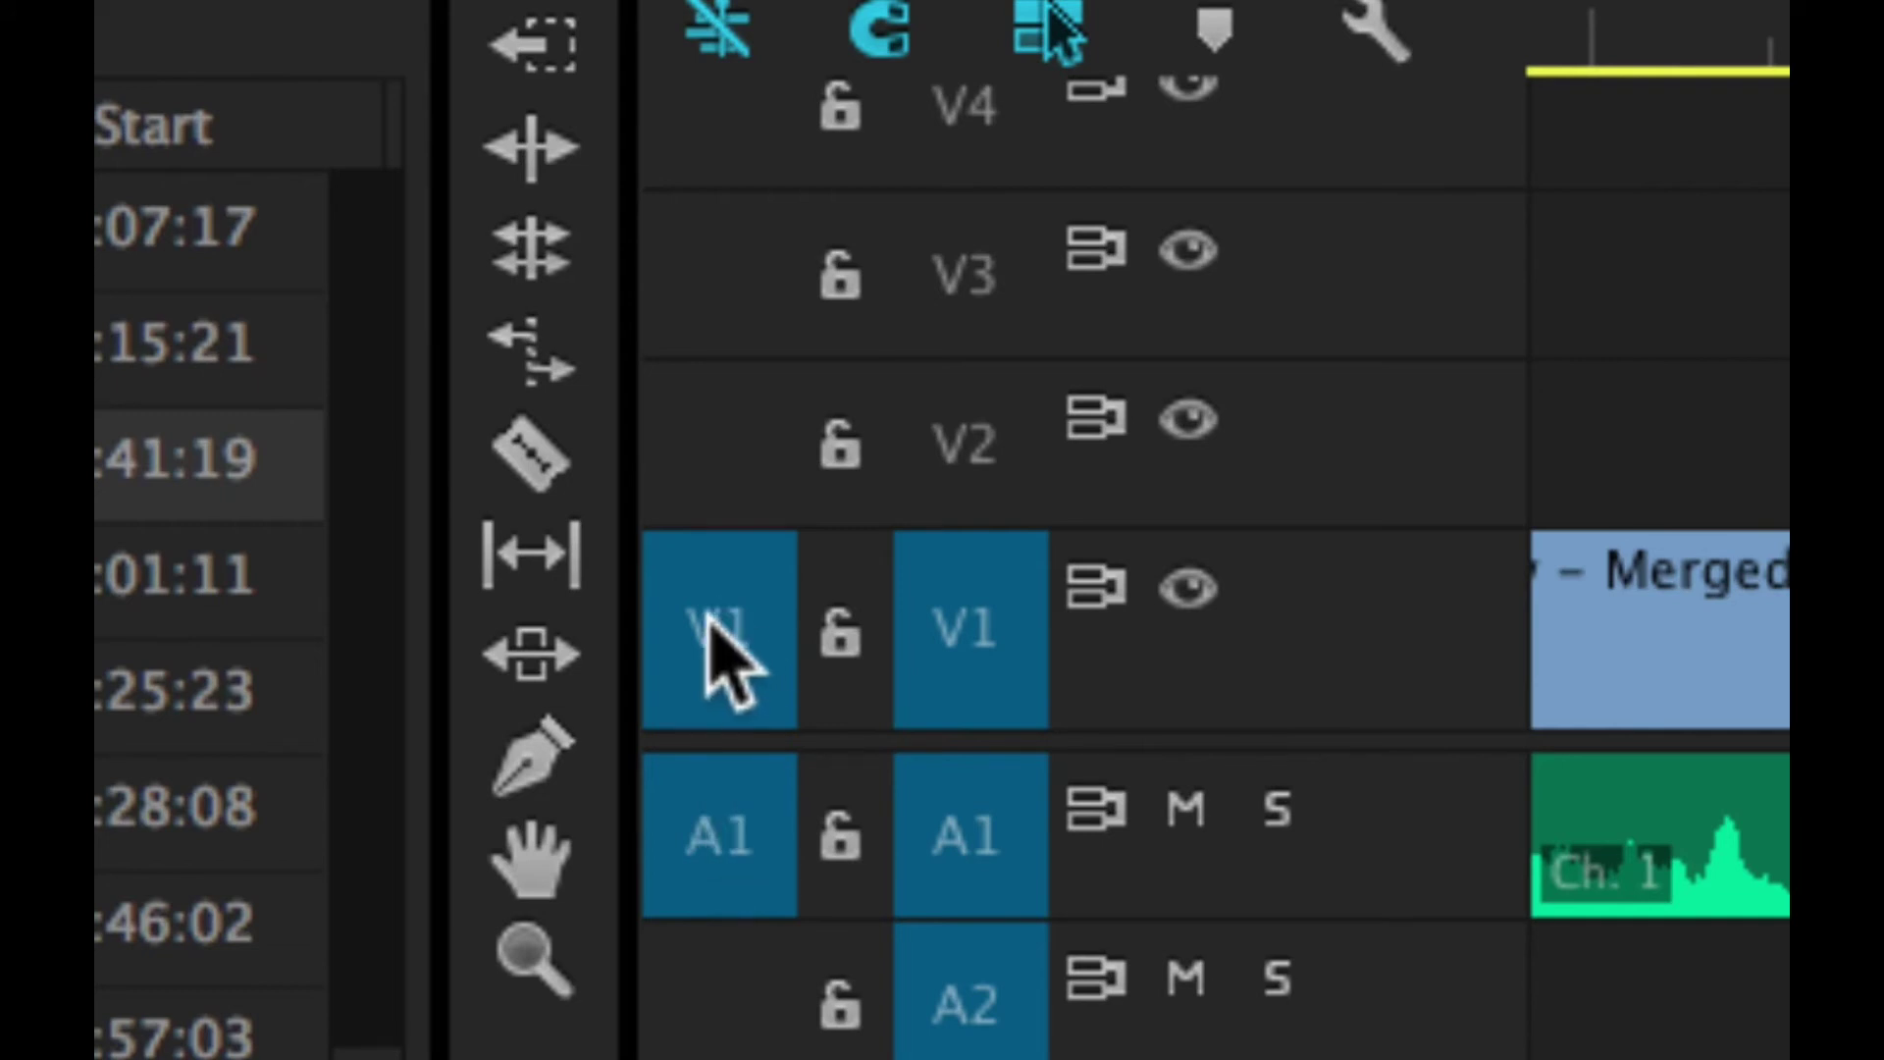
left_click_drag(721, 648, 723, 471)
left_click_drag(749, 912, 734, 1025)
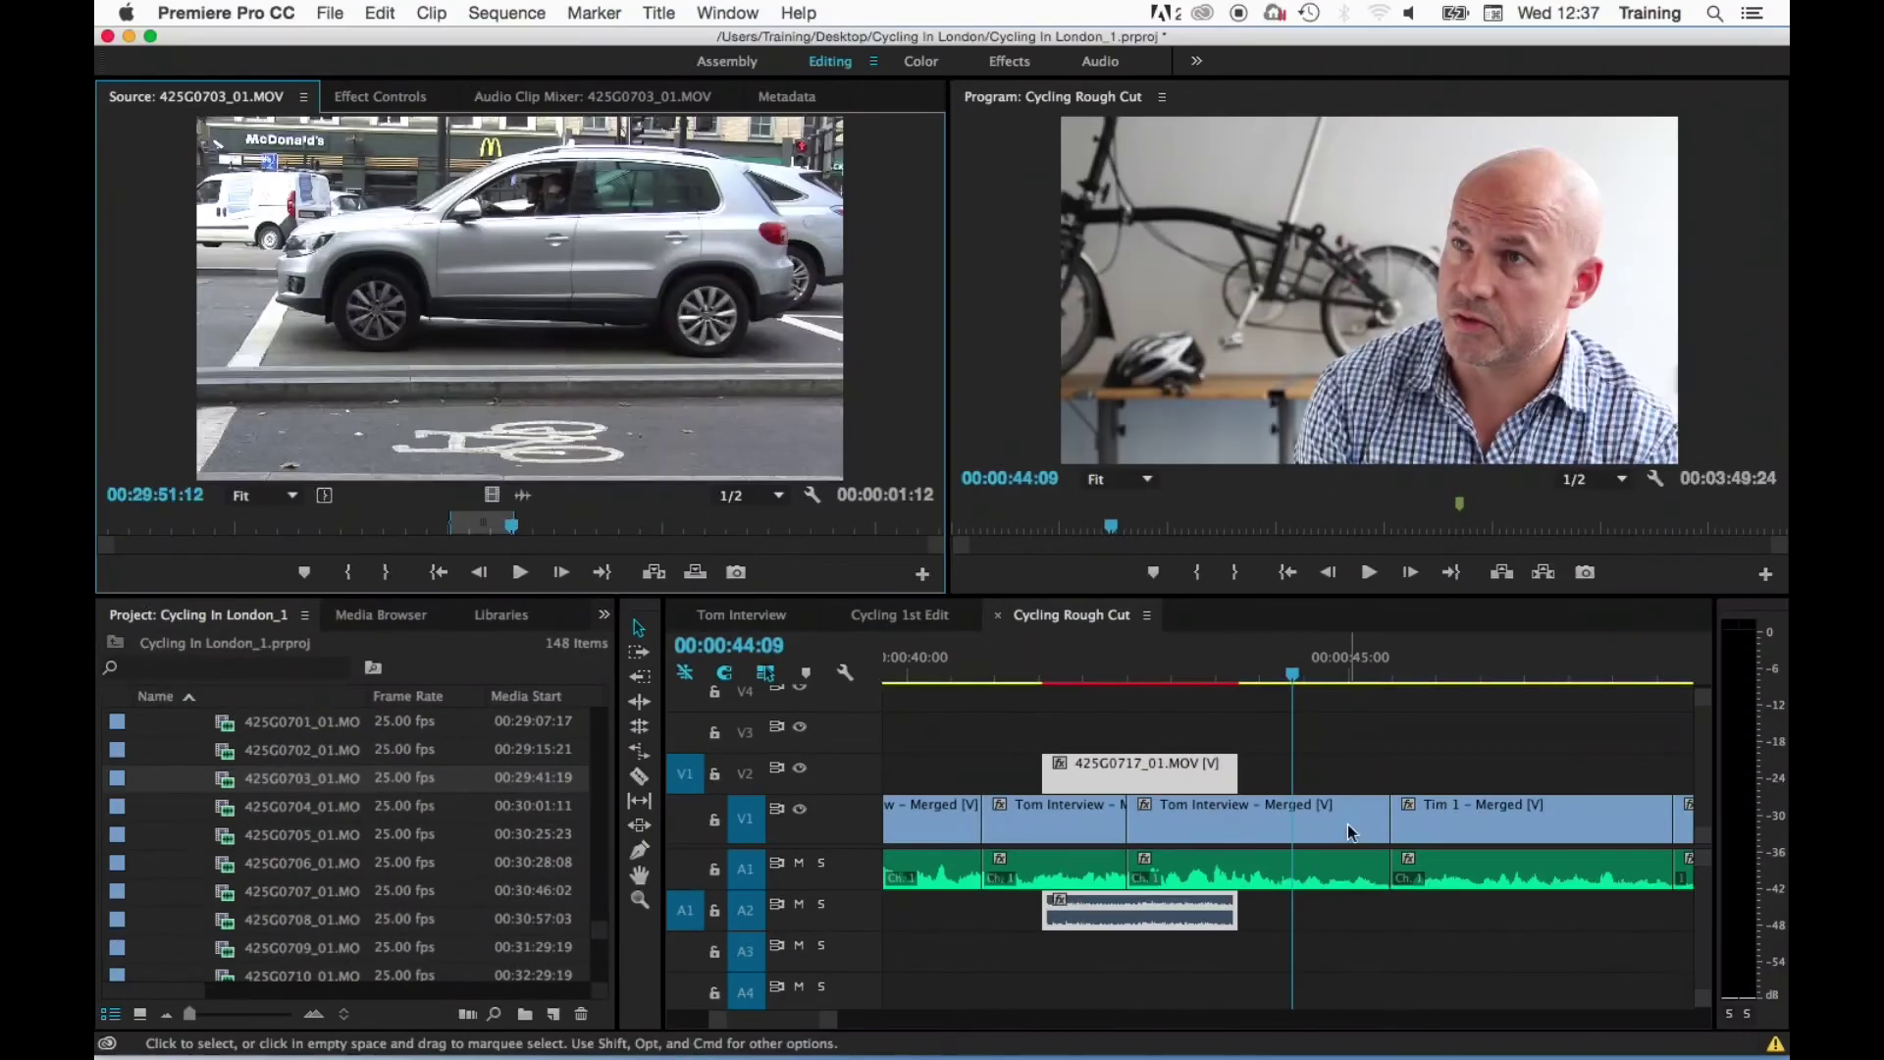
Step: Try an Overwrite and an Insert of 425G0703_01.MOV at the playhead, undoing each edit
left_click(692, 578)
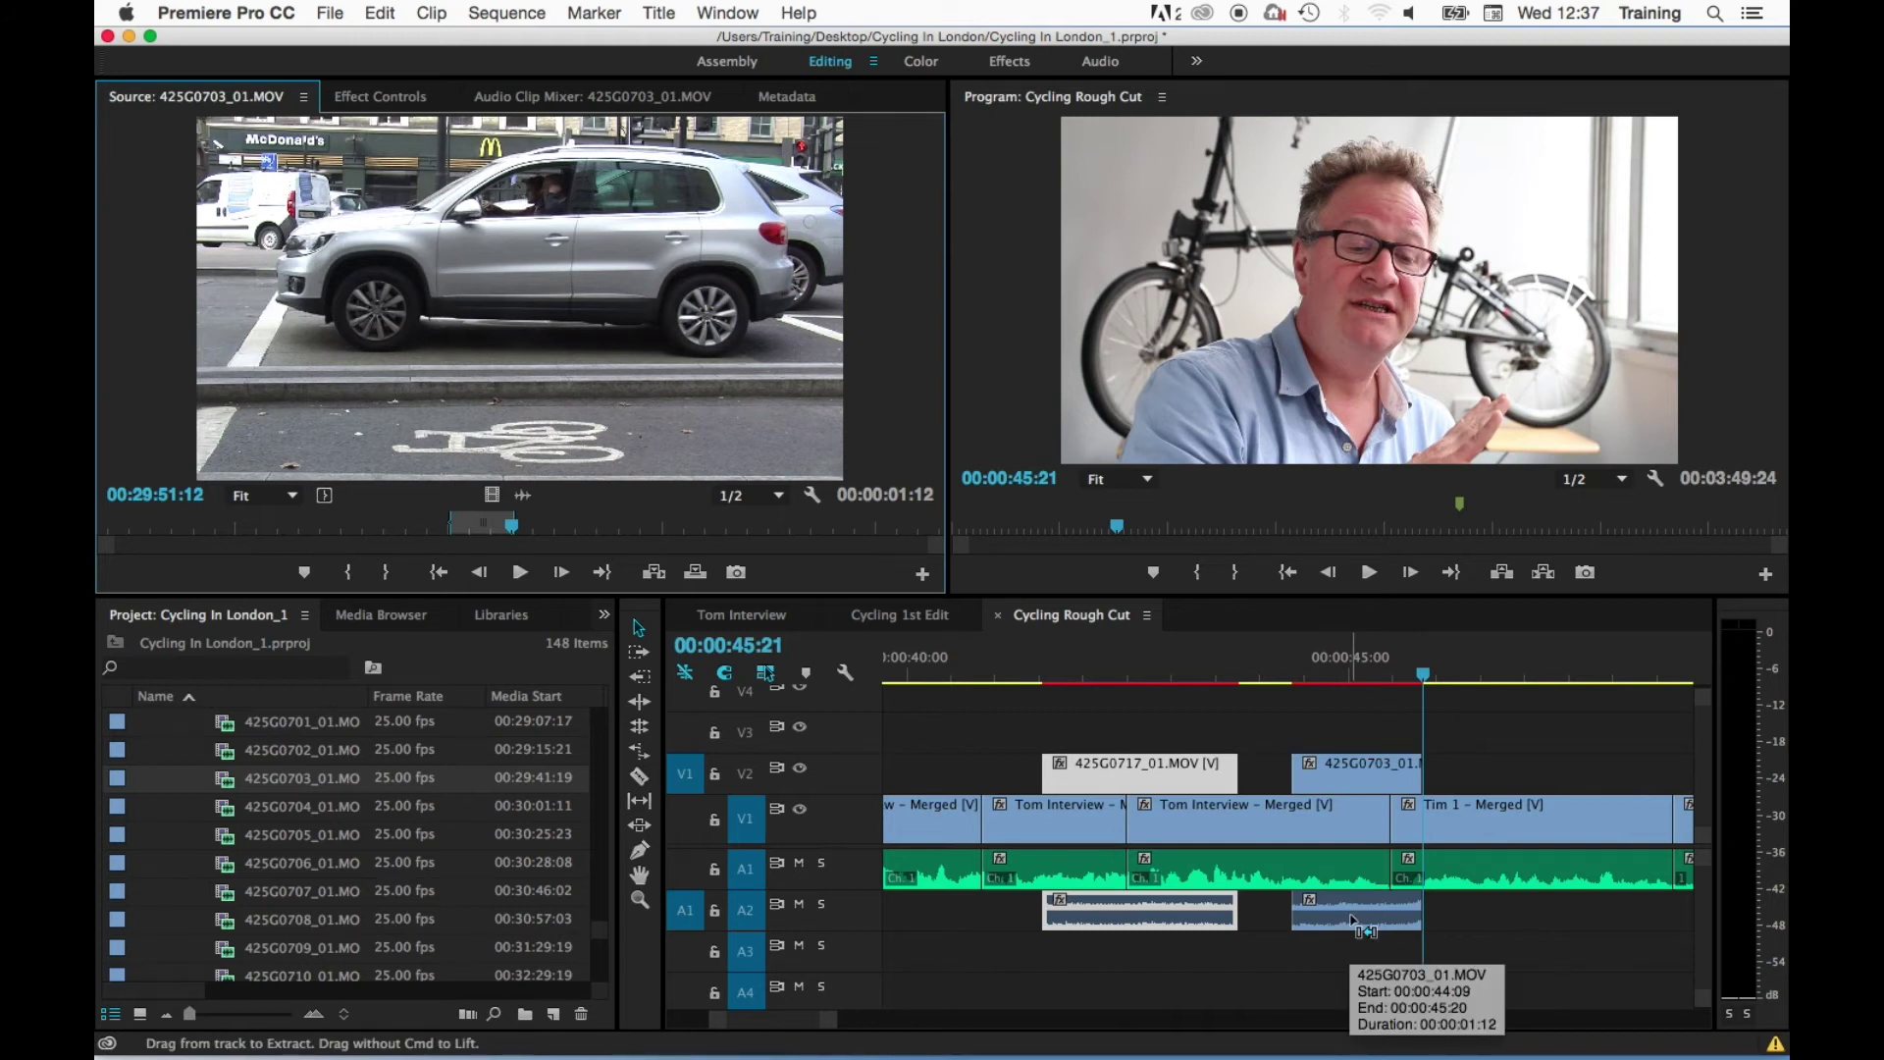
key("super+z")
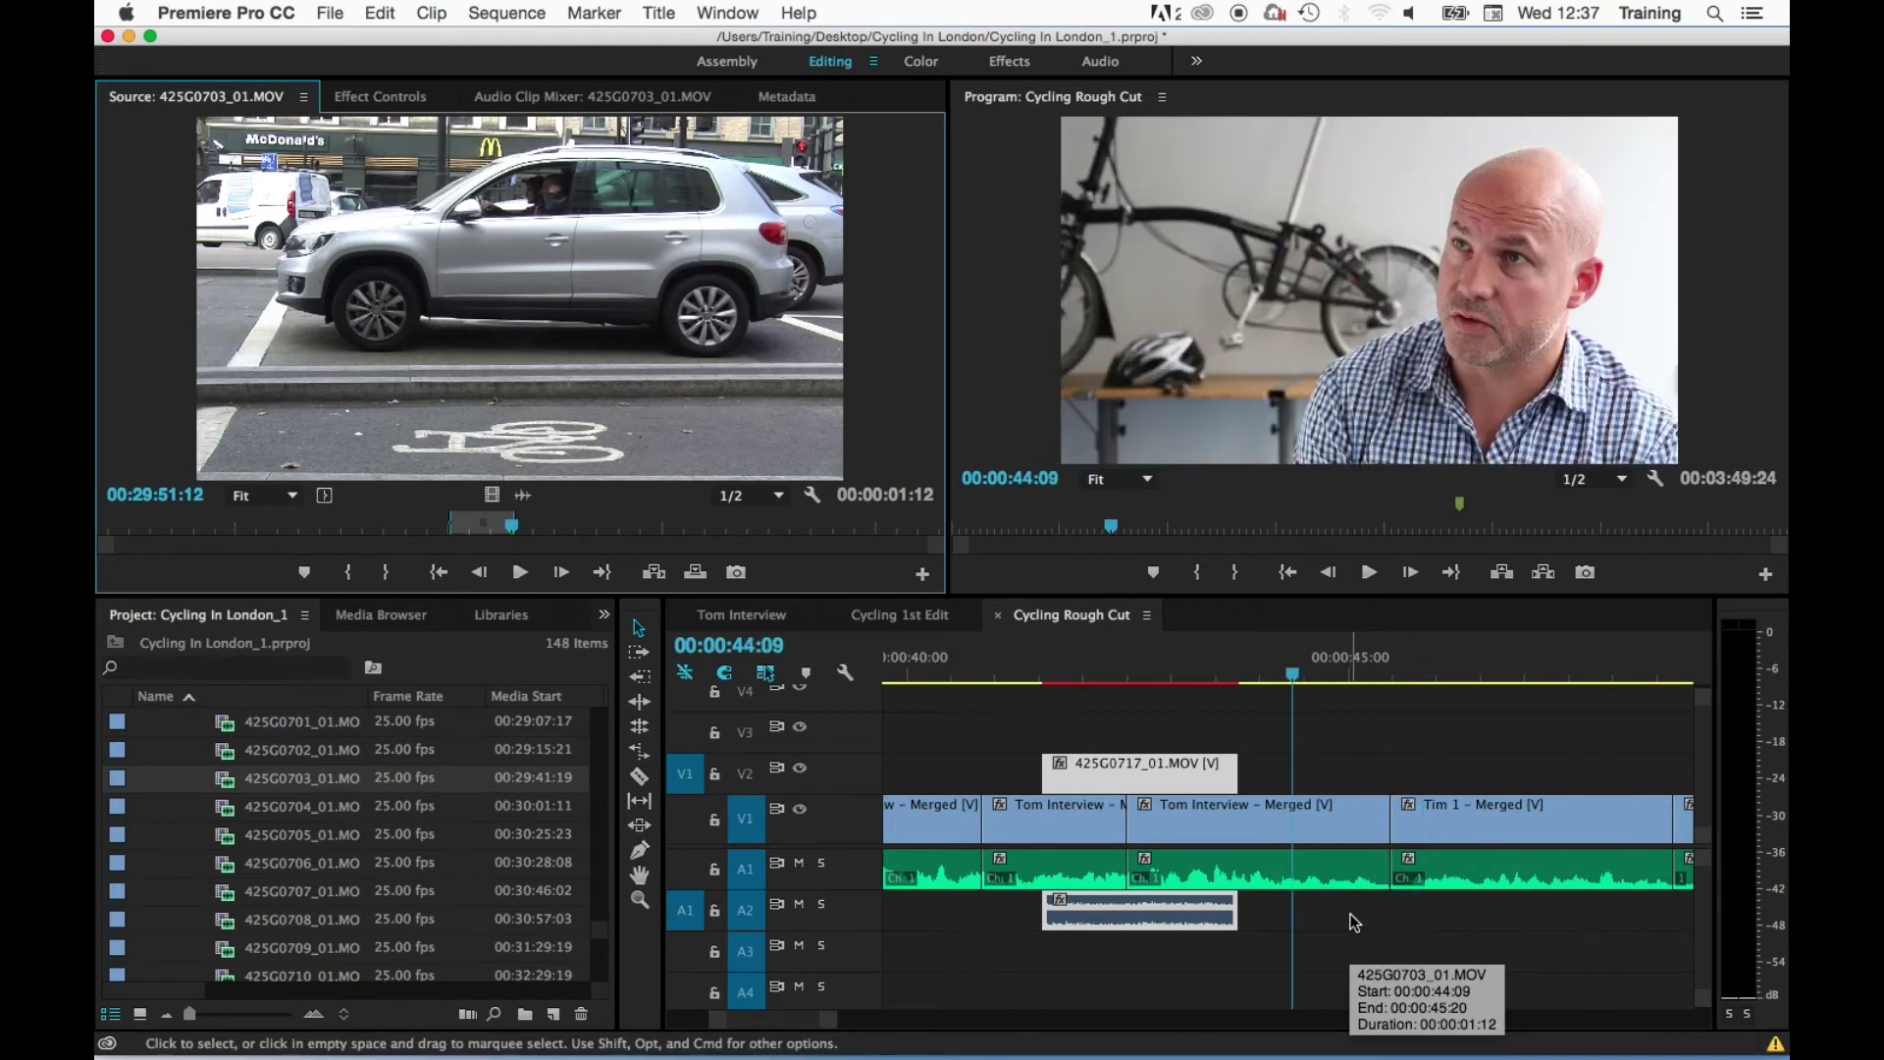
left_click(654, 573)
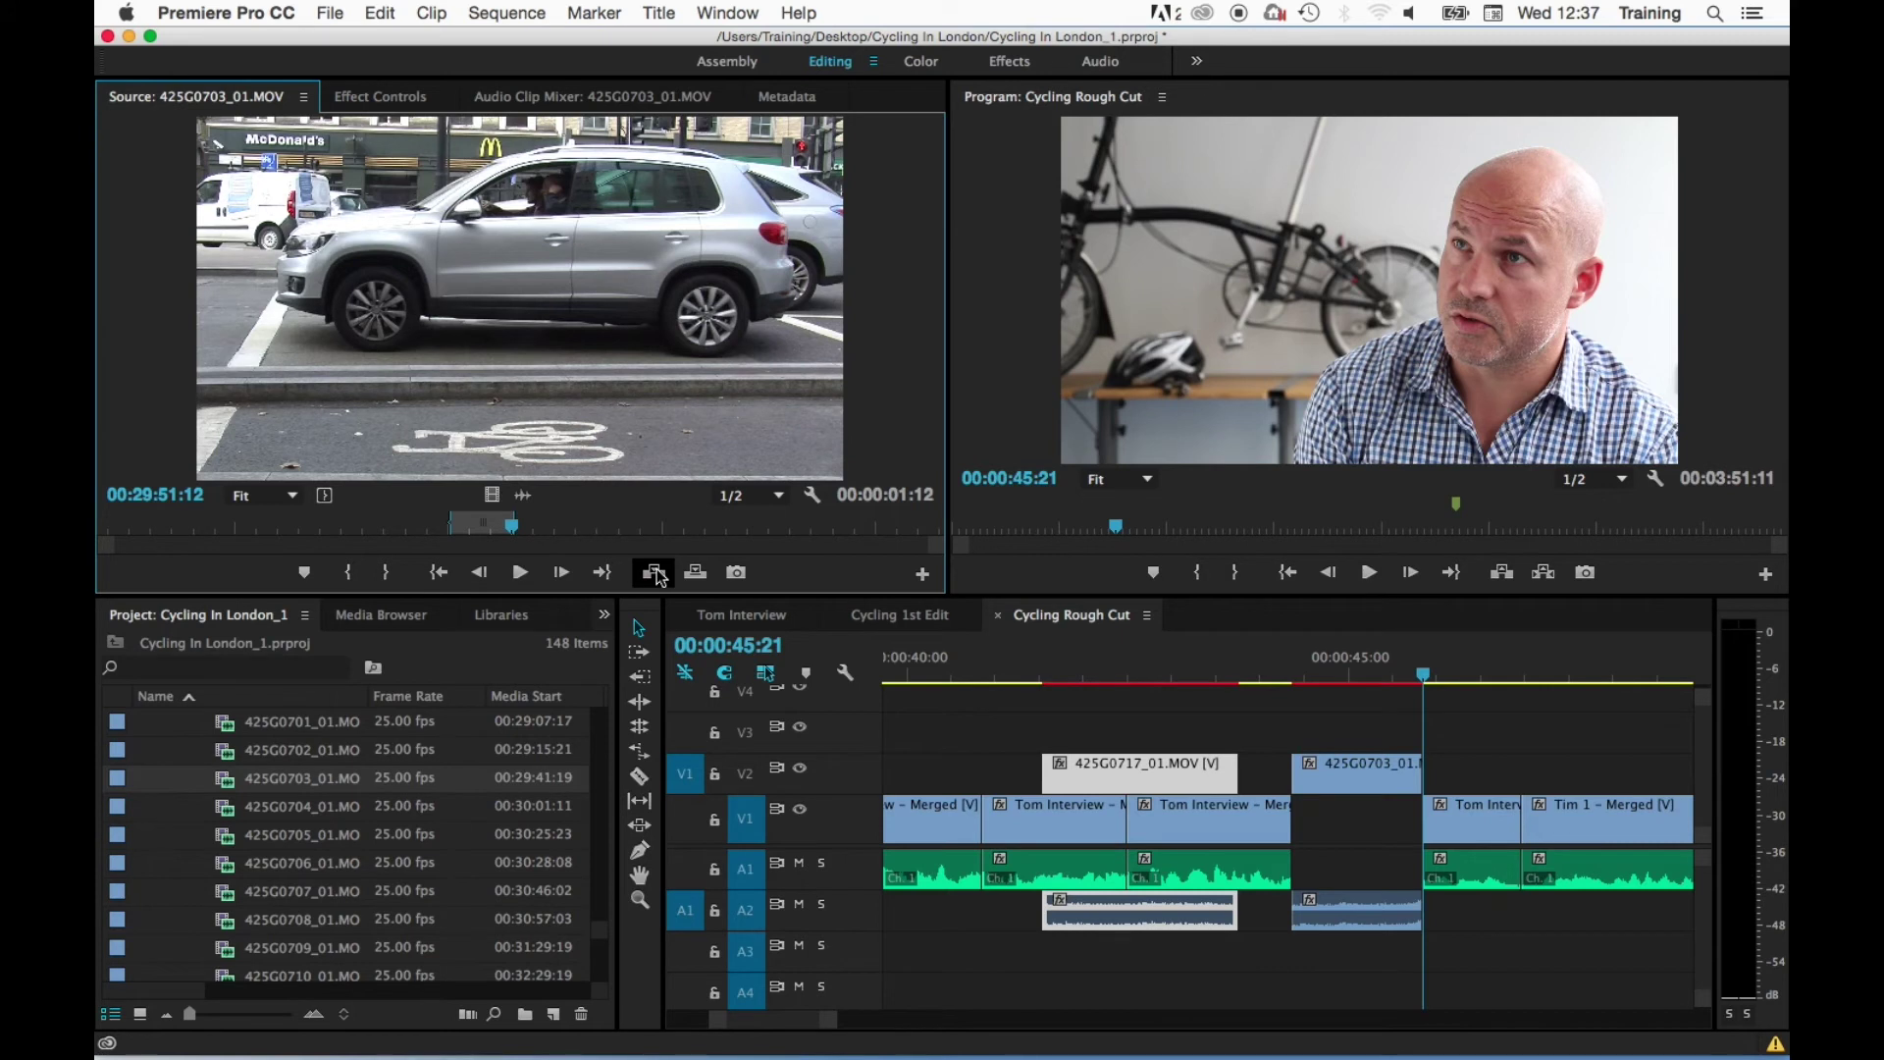
key("super+z")
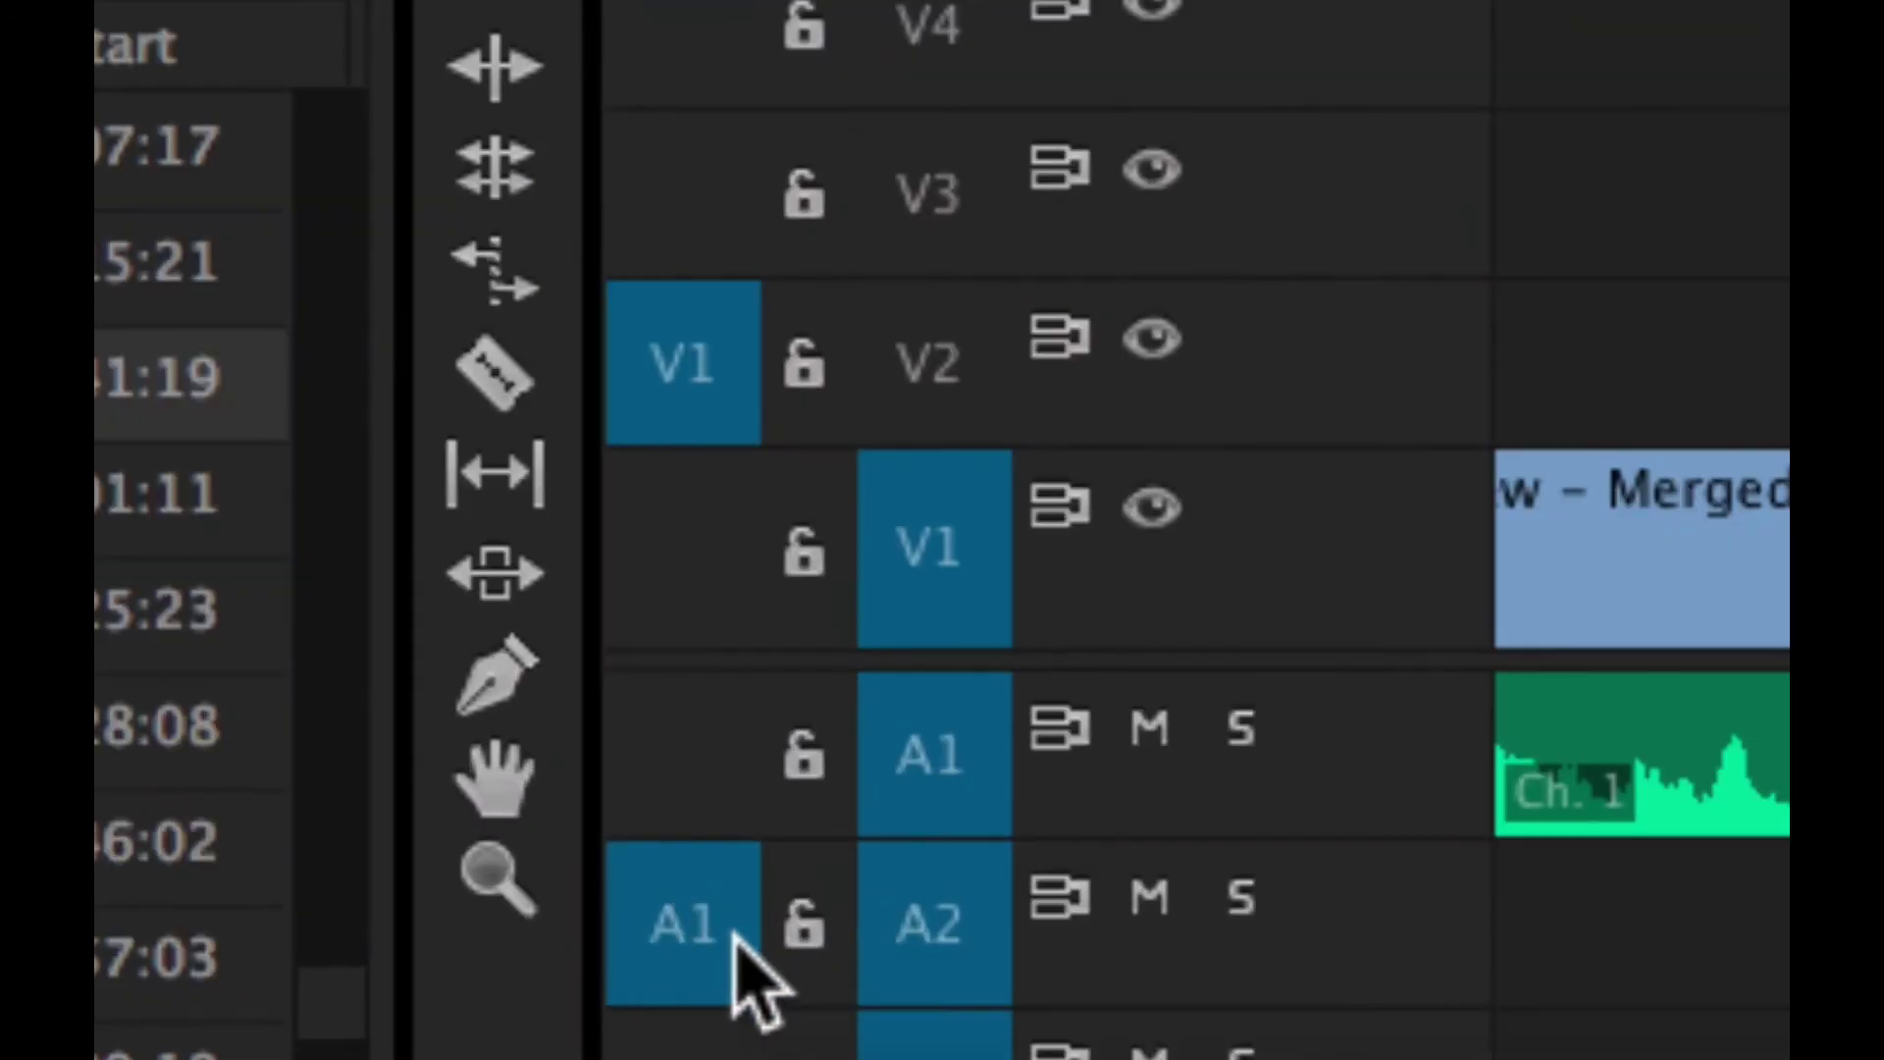
Step: Disable the source audio patch and overwrite only the video of 425G0703_01.MOV onto V2 at 00:00:44:09
left_click(663, 920)
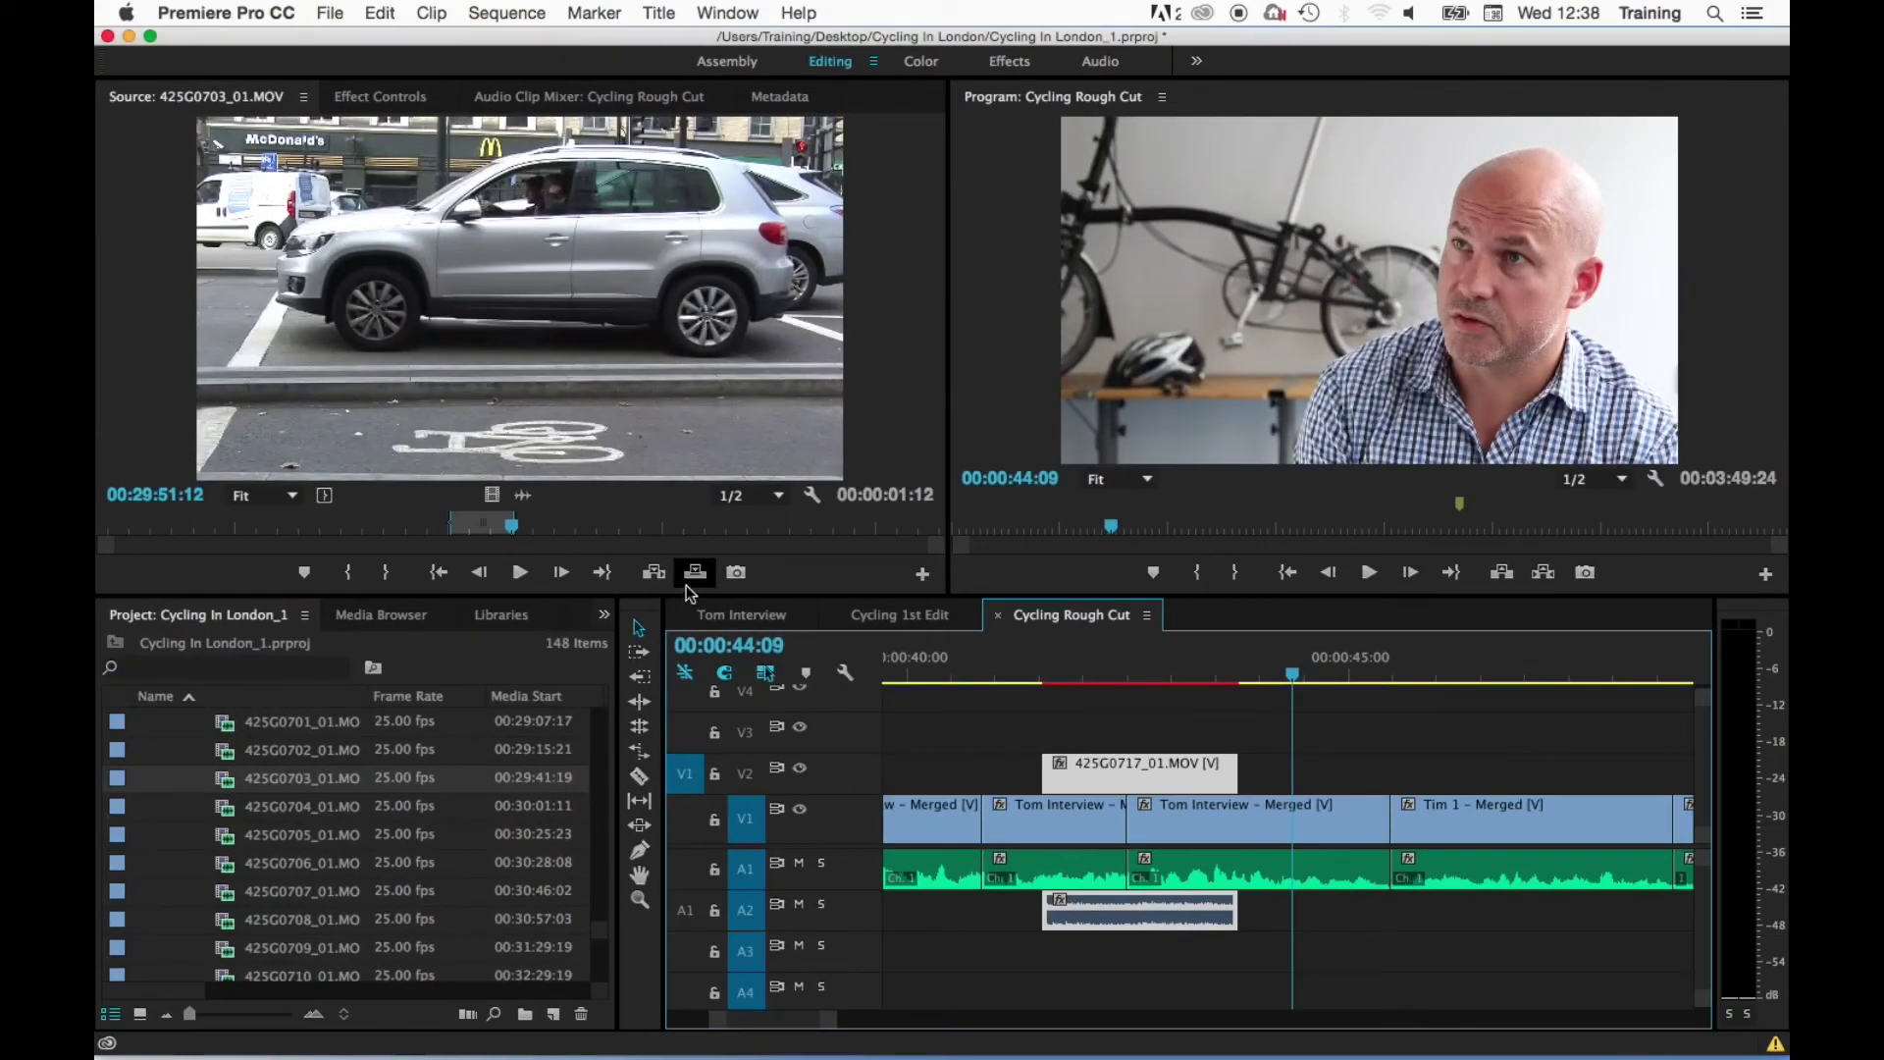
left_click(699, 414)
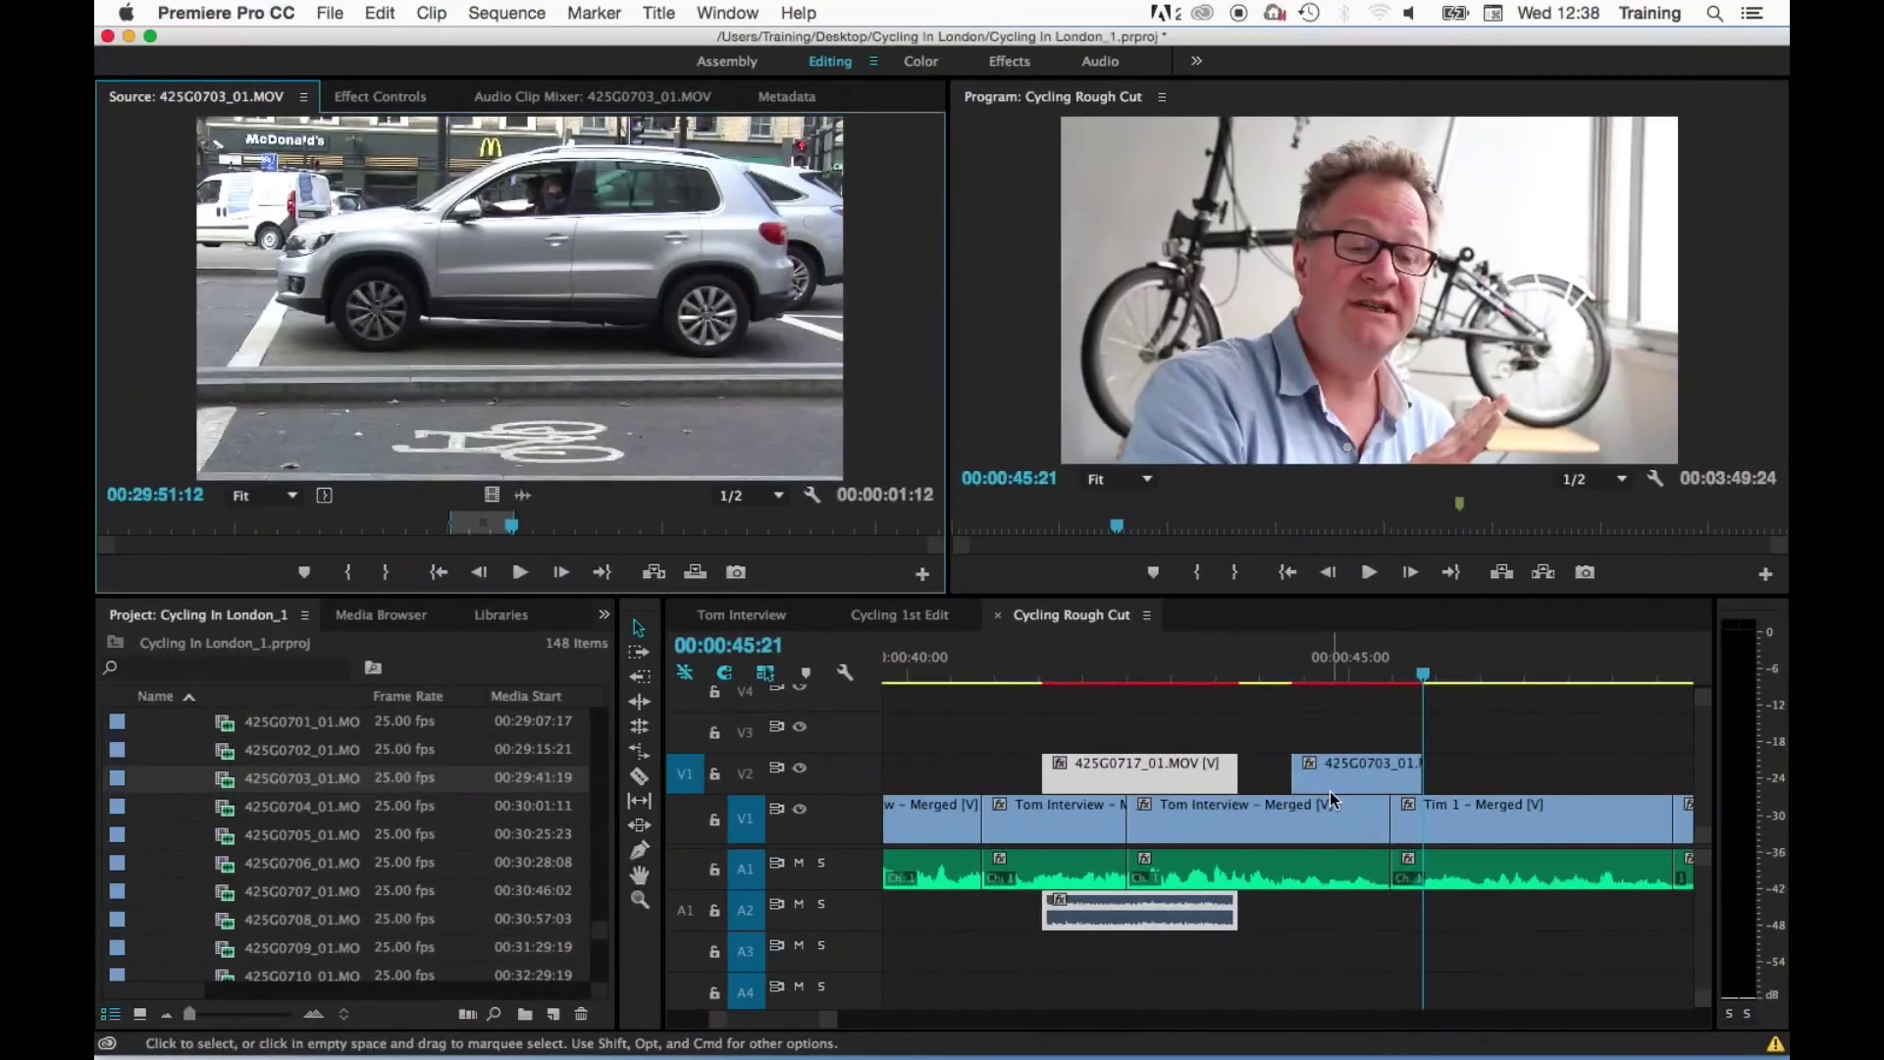
Step: Switch source patching from video to audio, and overwrite only the audio of 425G0703_01.MOV onto A2 at 00:00:45:21
left_click(686, 789)
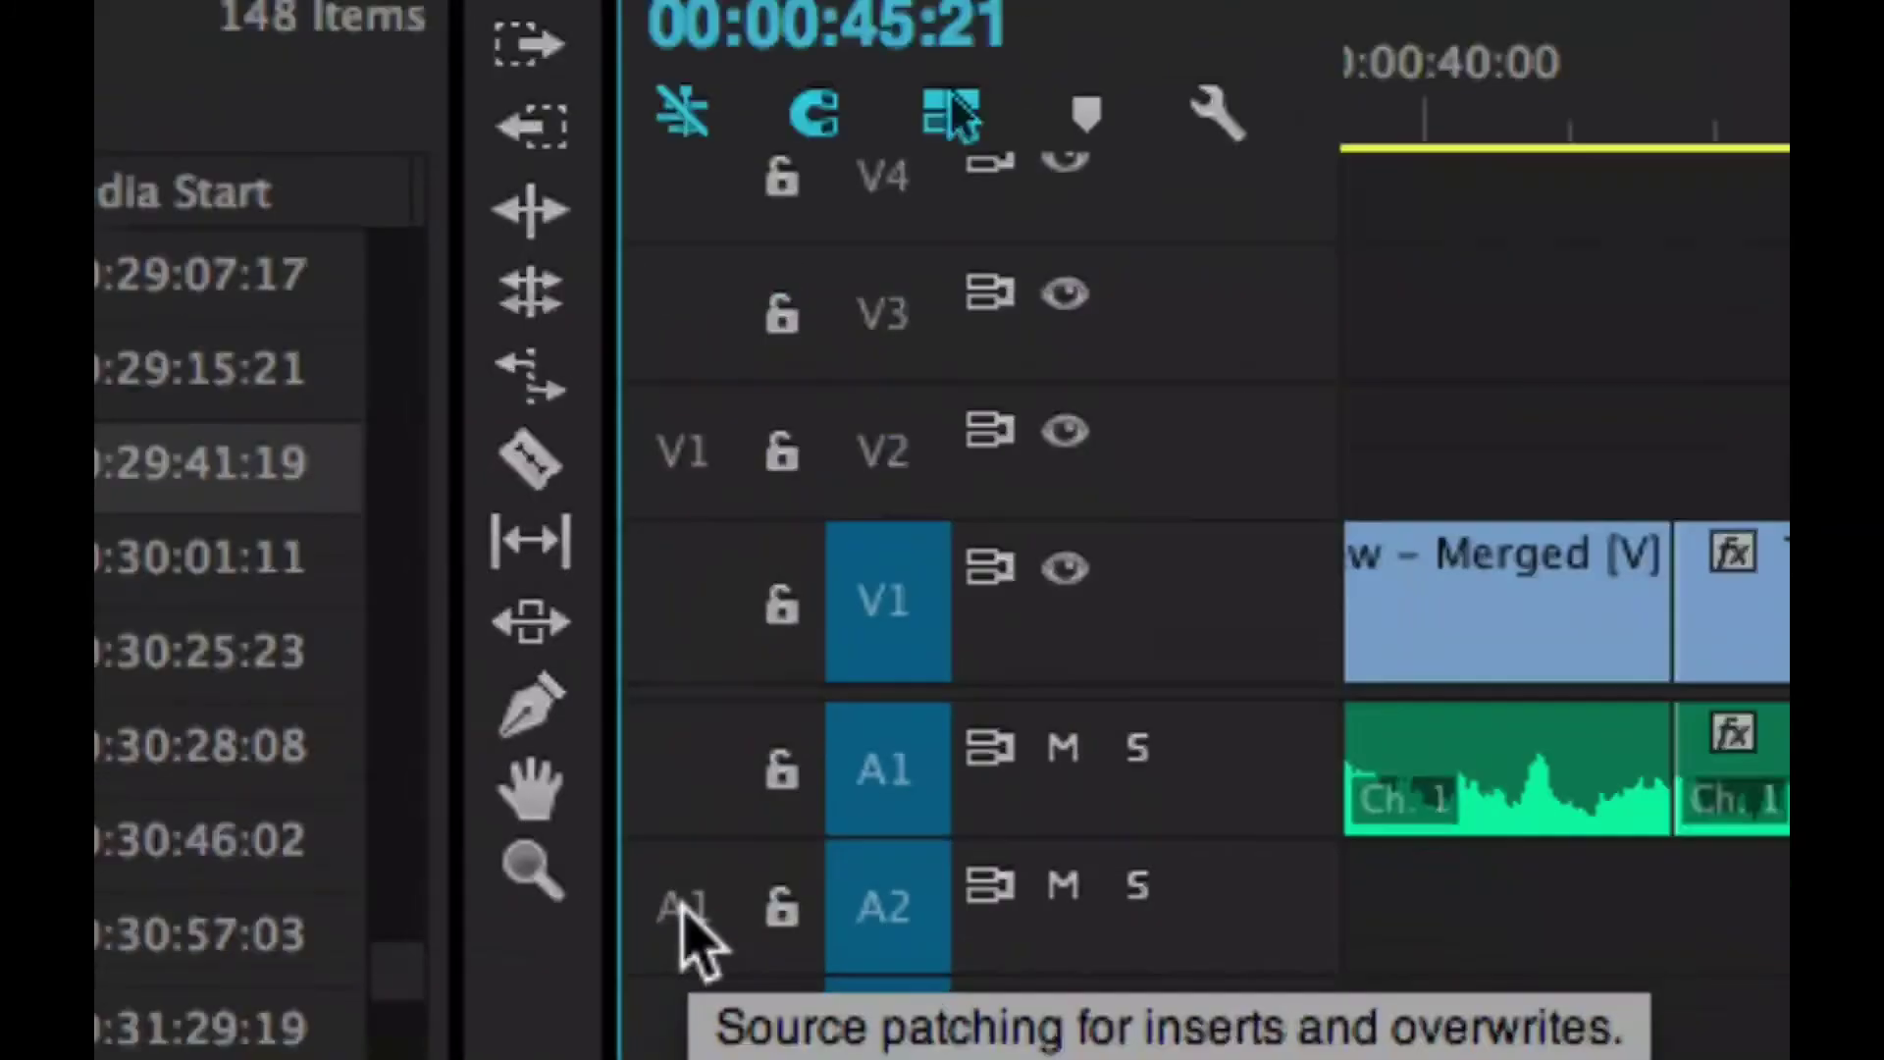
left_click(686, 912)
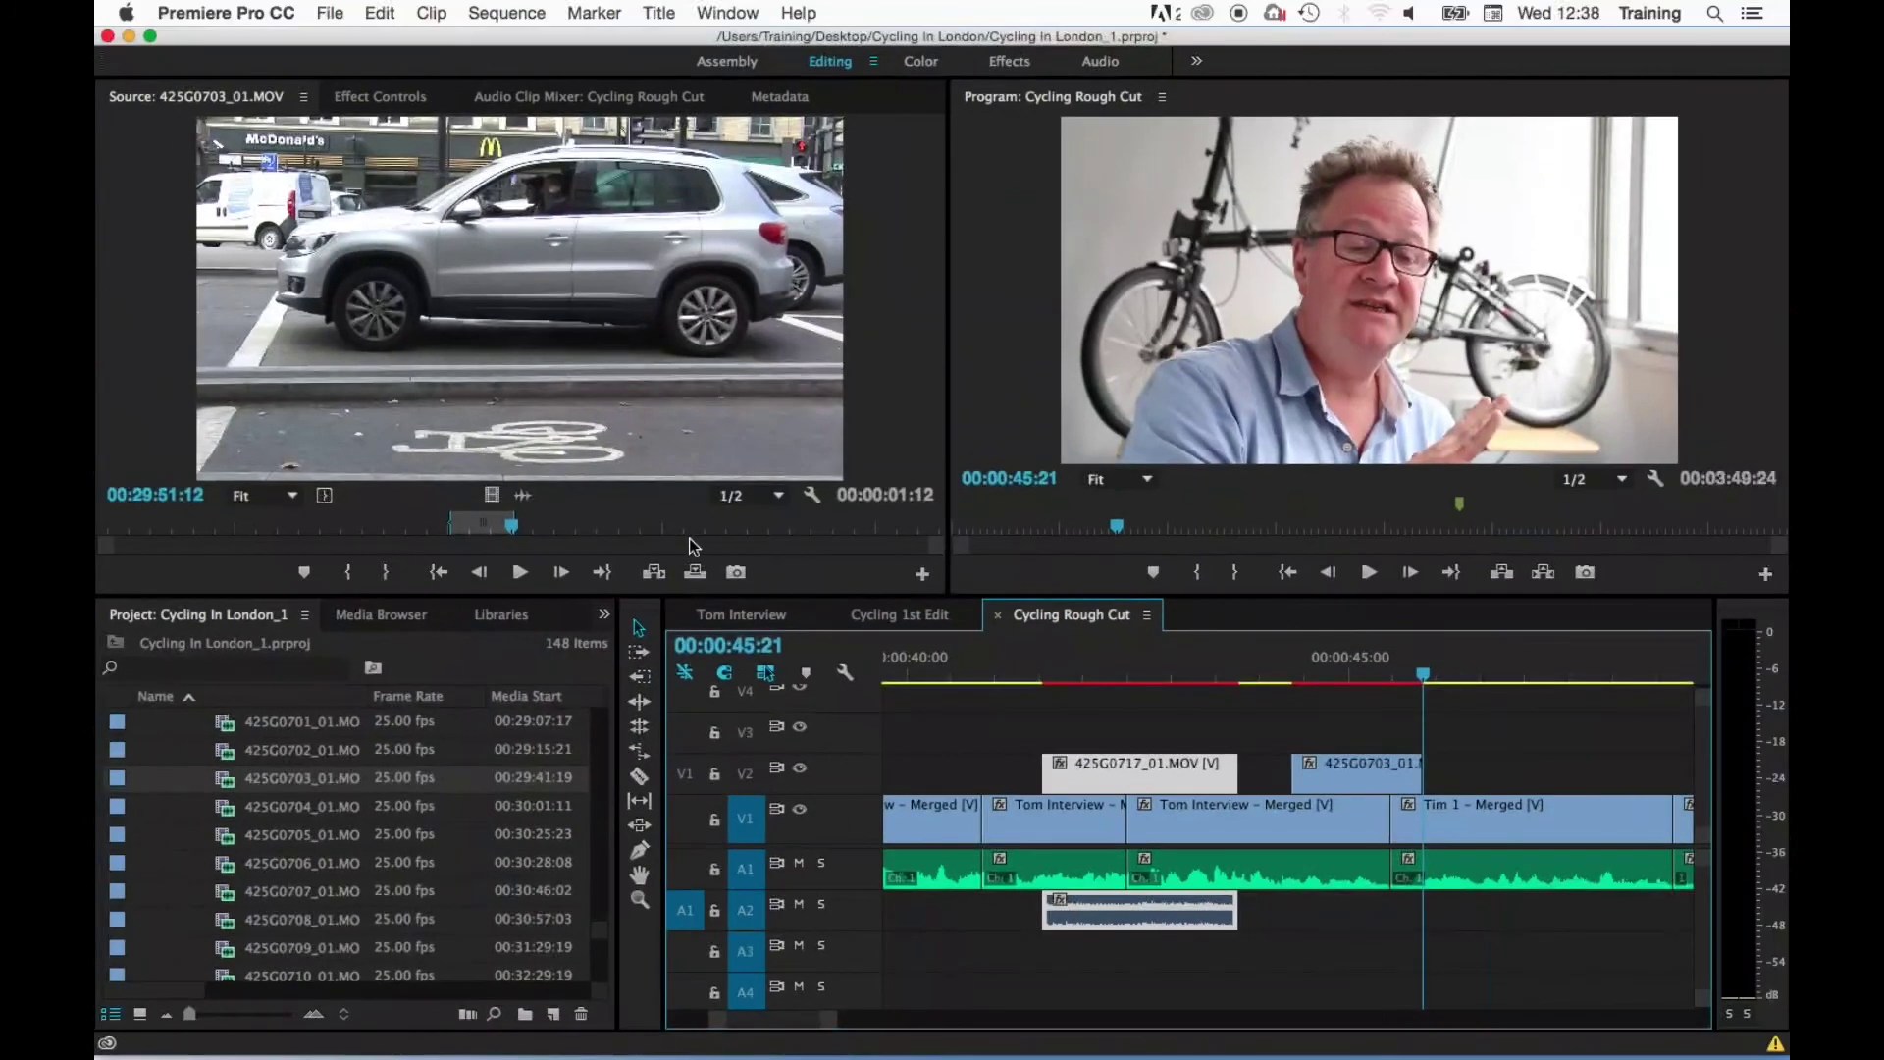
left_click(696, 572)
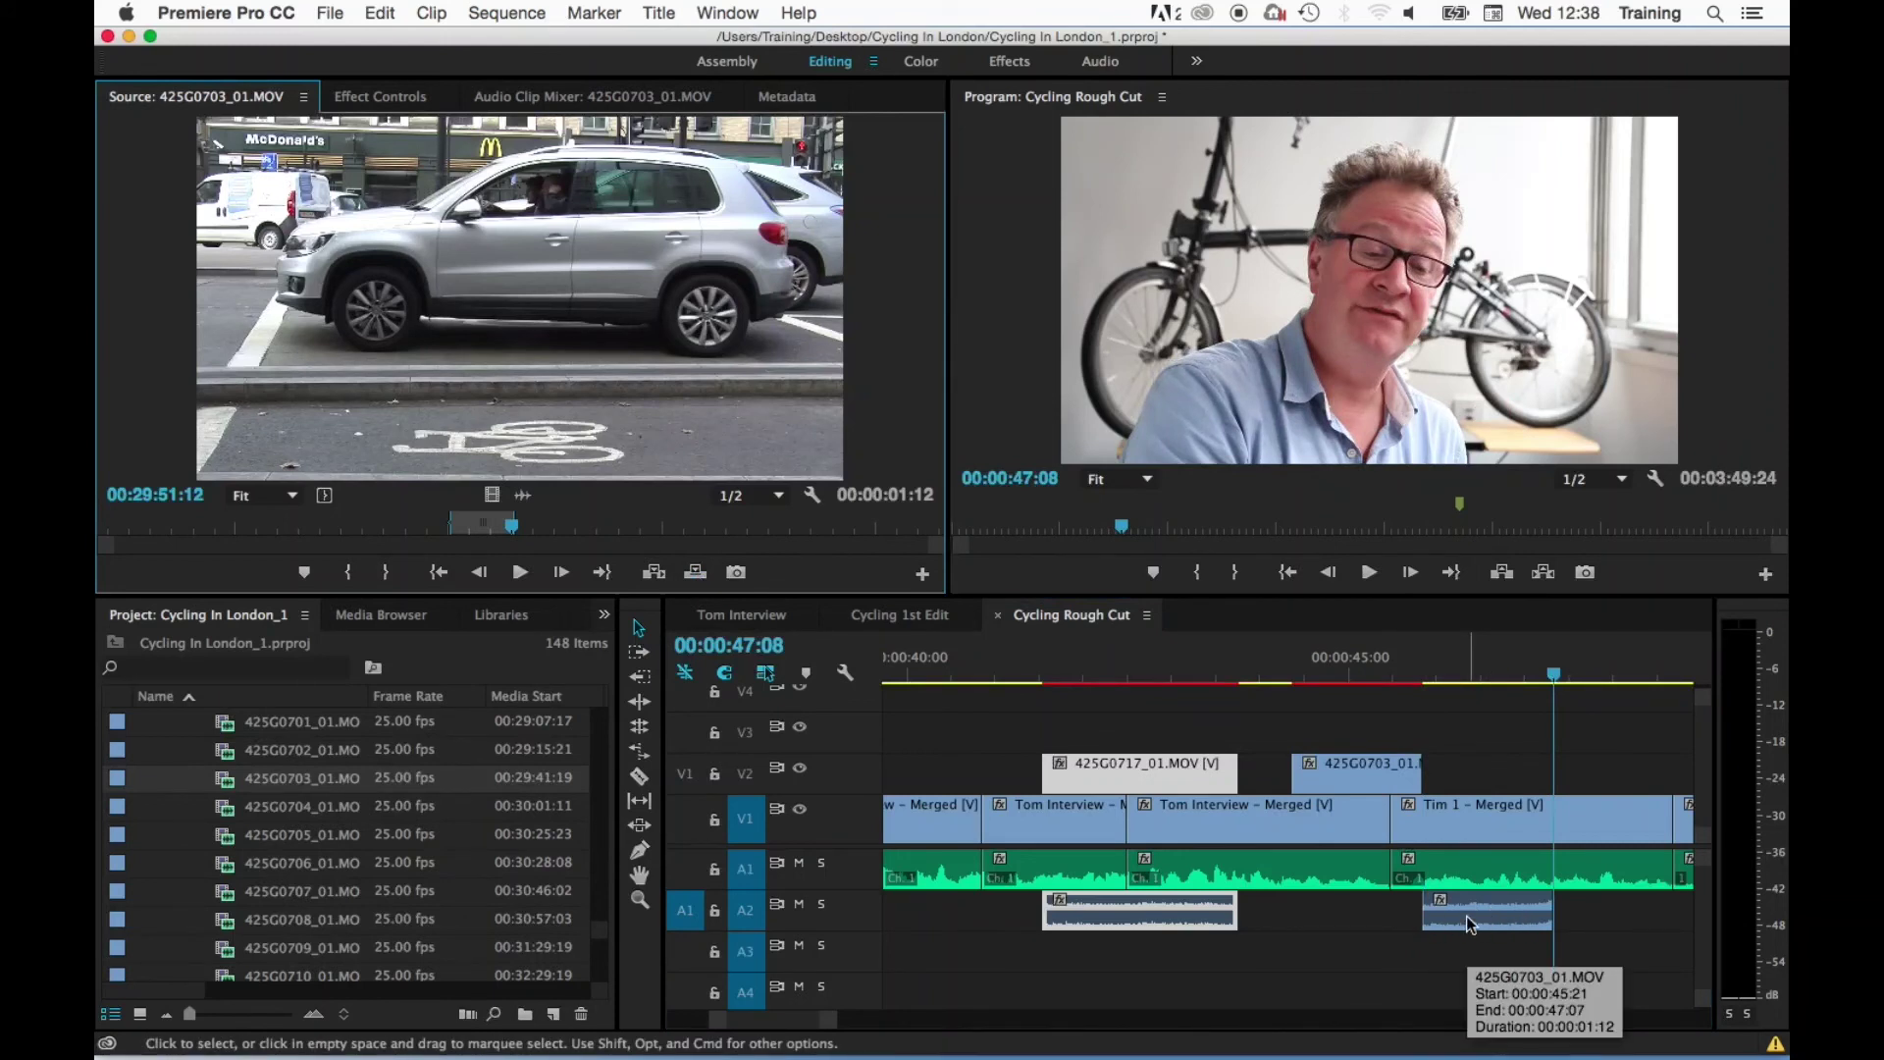
Step: Patch source video to V3 and source audio to A4, and overwrite 425G0703_01.MOV onto those tracks at 00:00:47:08
left_click(684, 774)
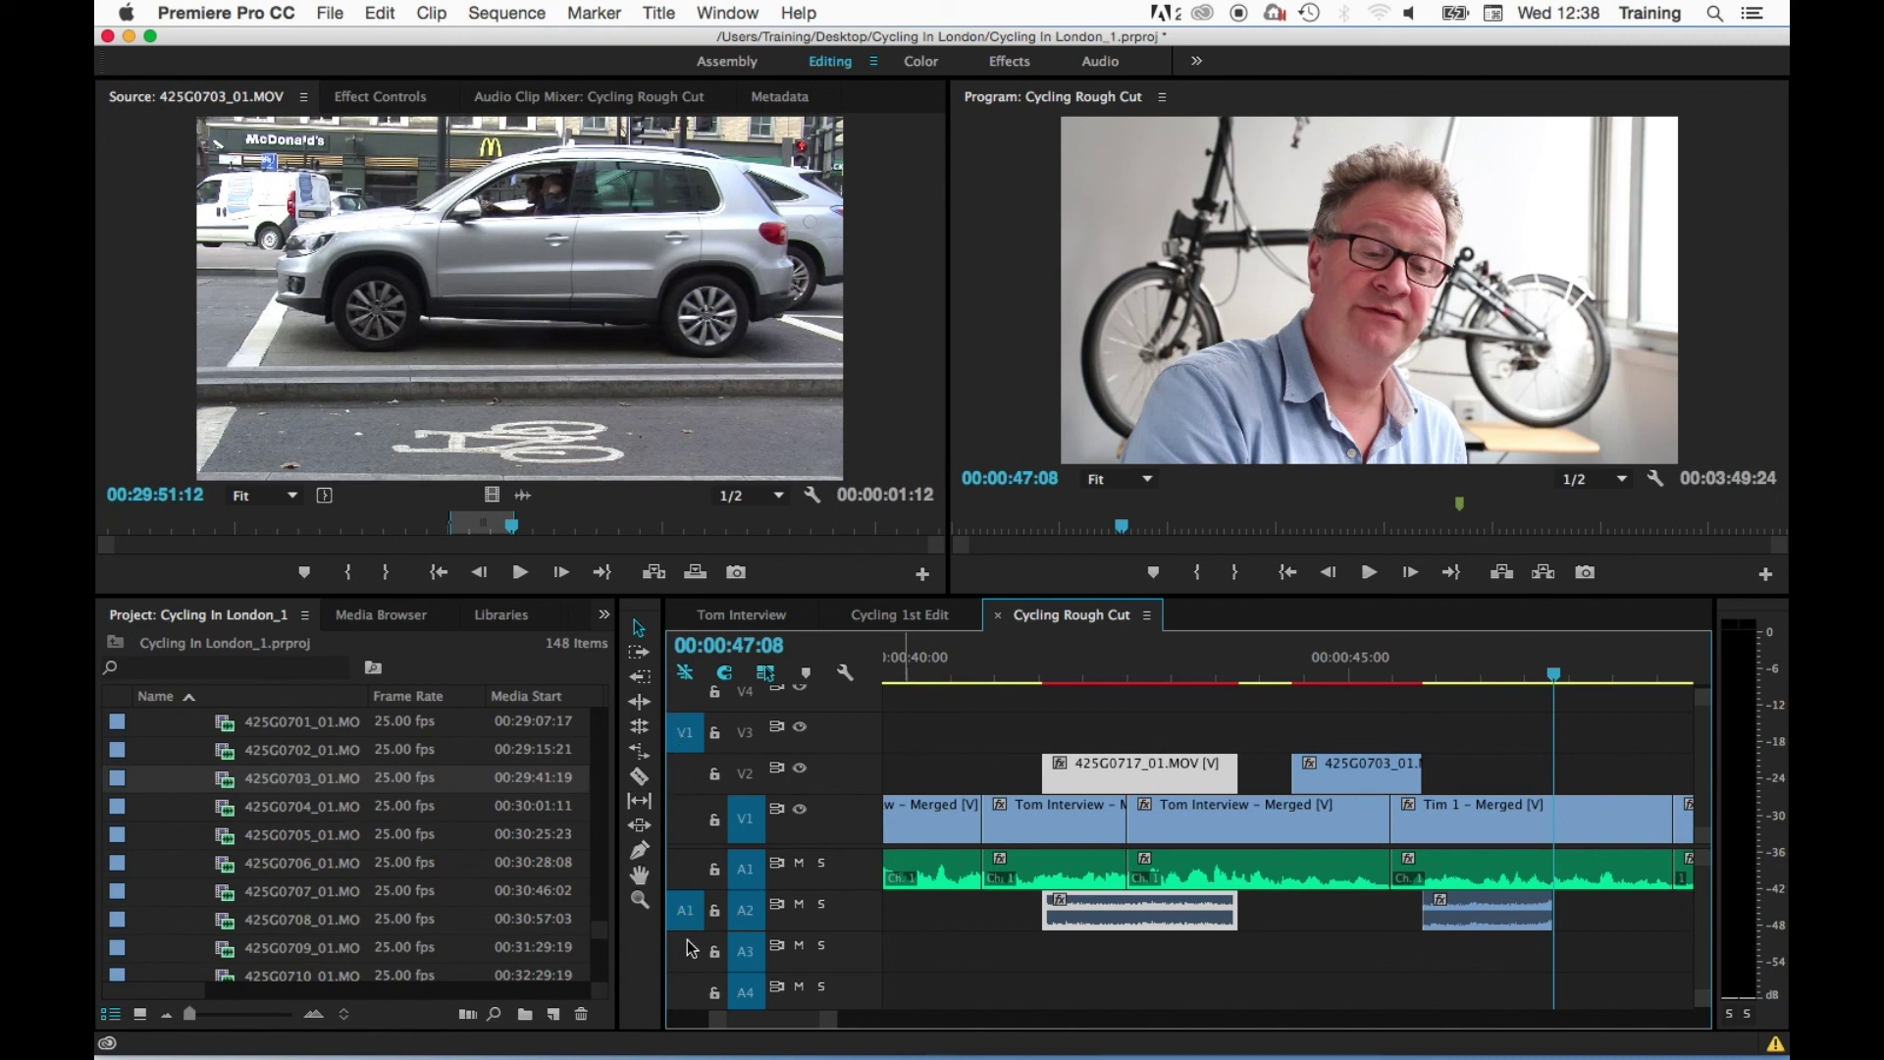
left_click(695, 572)
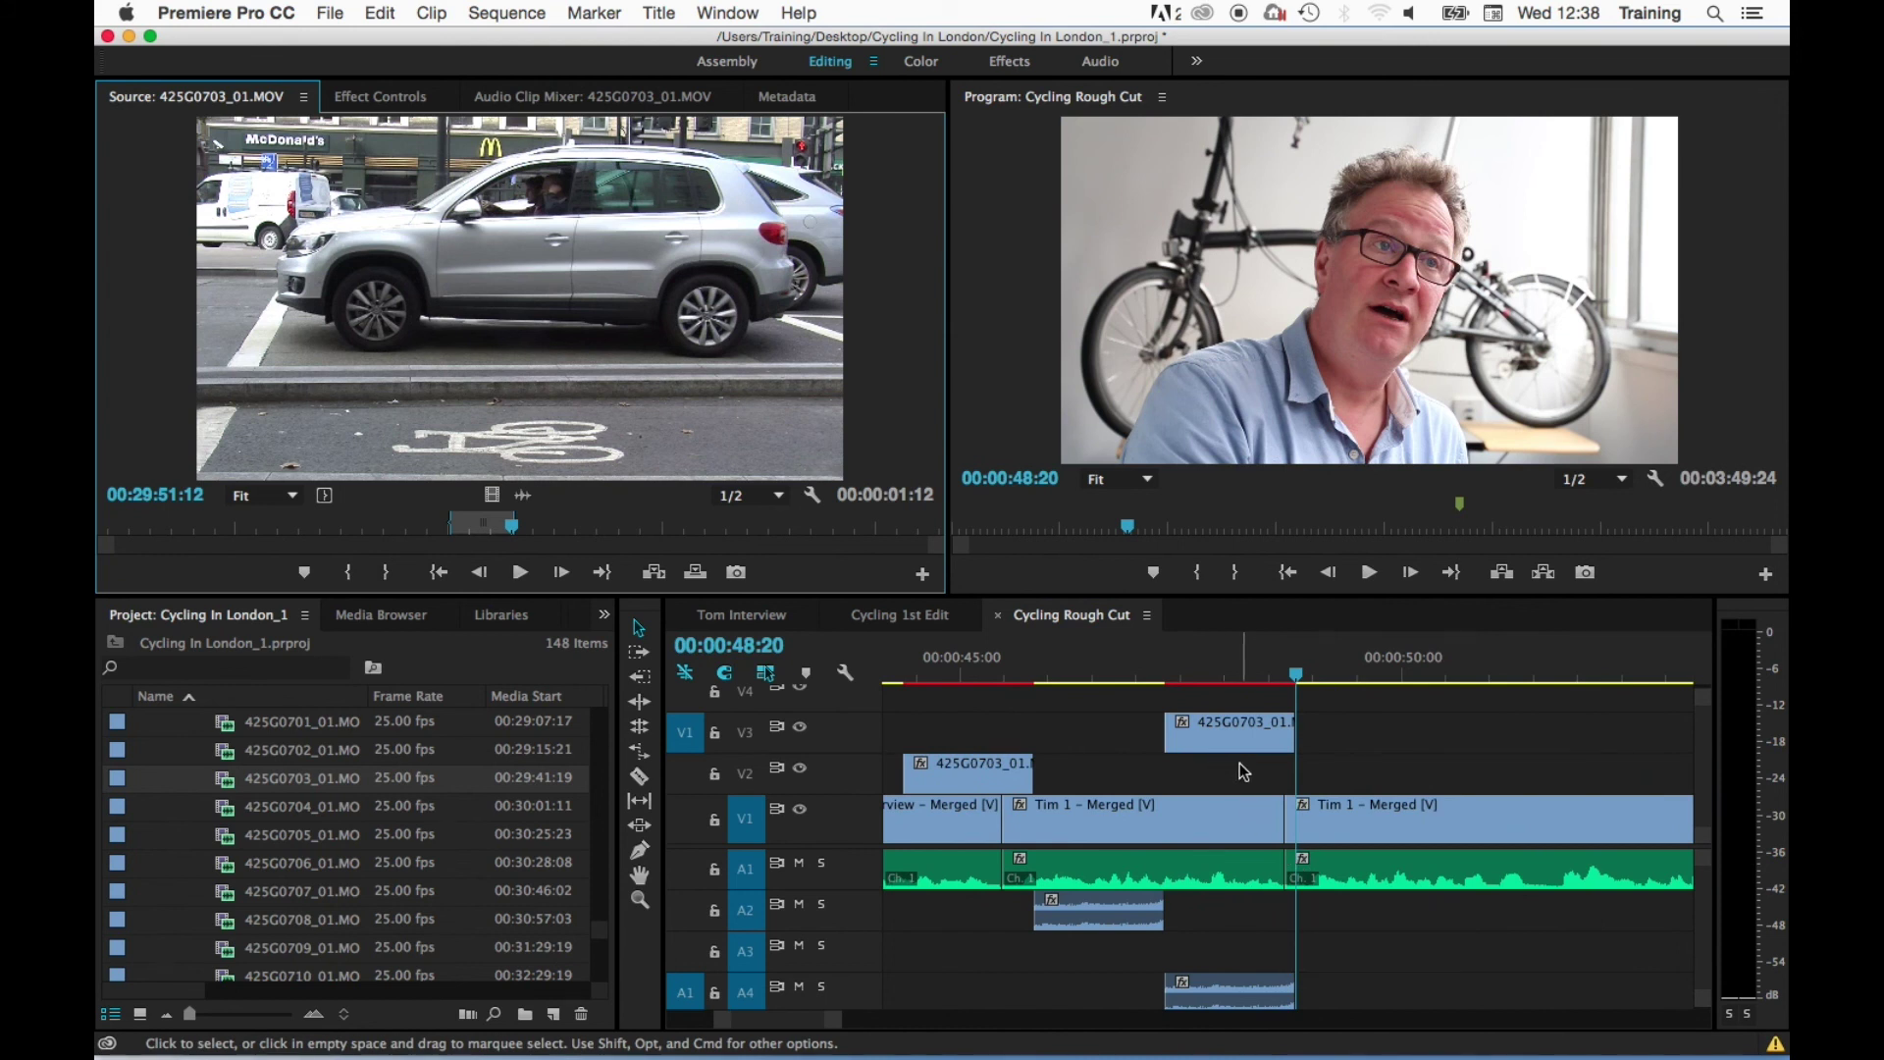